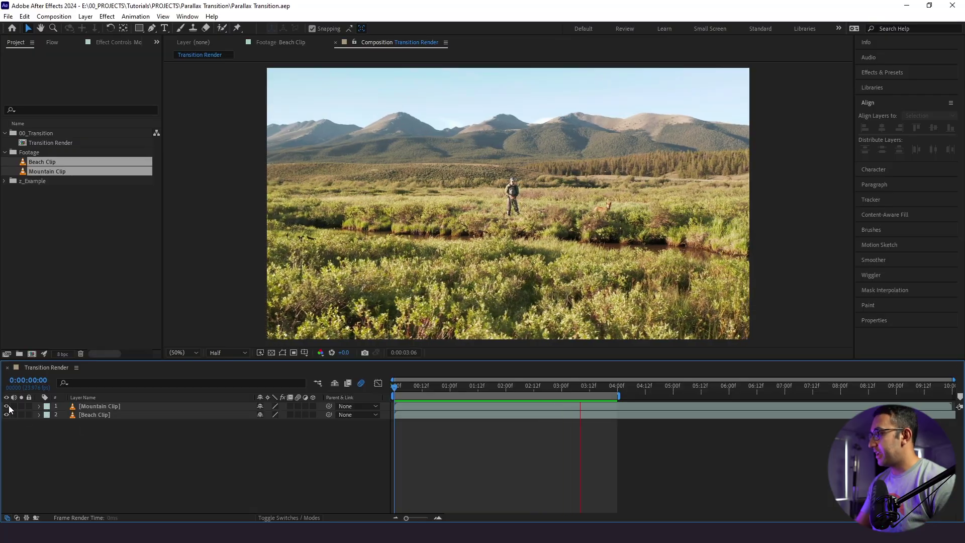
# Step: Hide the Mountain Clip layer and preview the Beach Clip playing alone
pyautogui.click(6, 406)
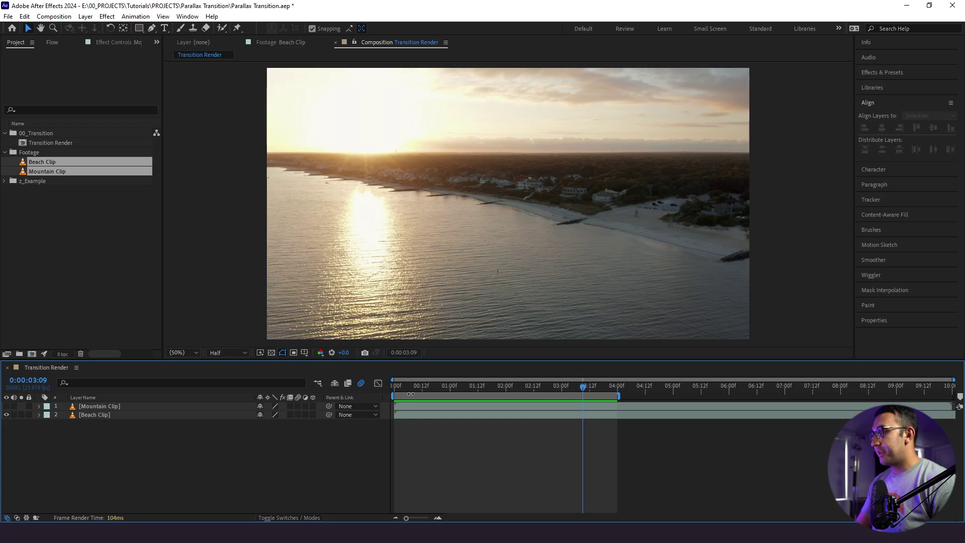
pyautogui.press('space')
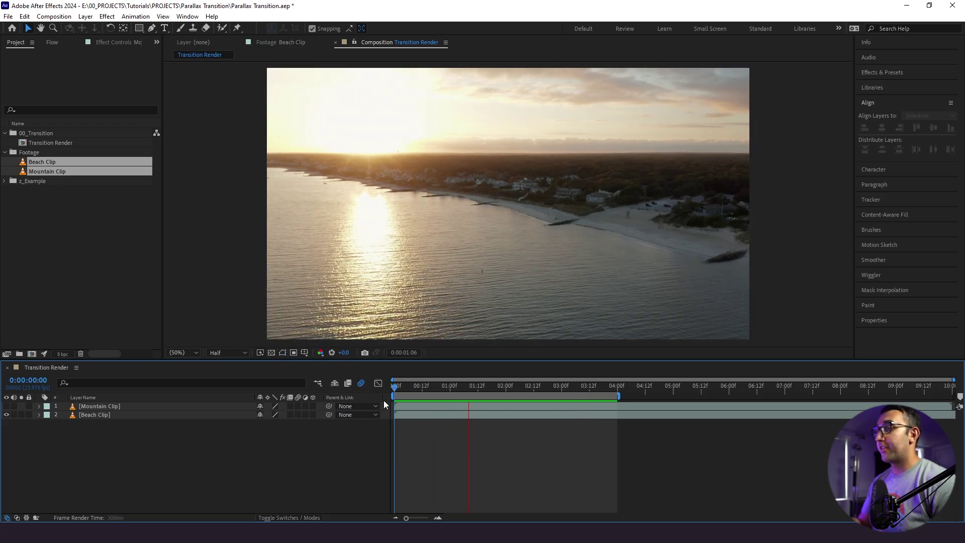
pyautogui.press('space')
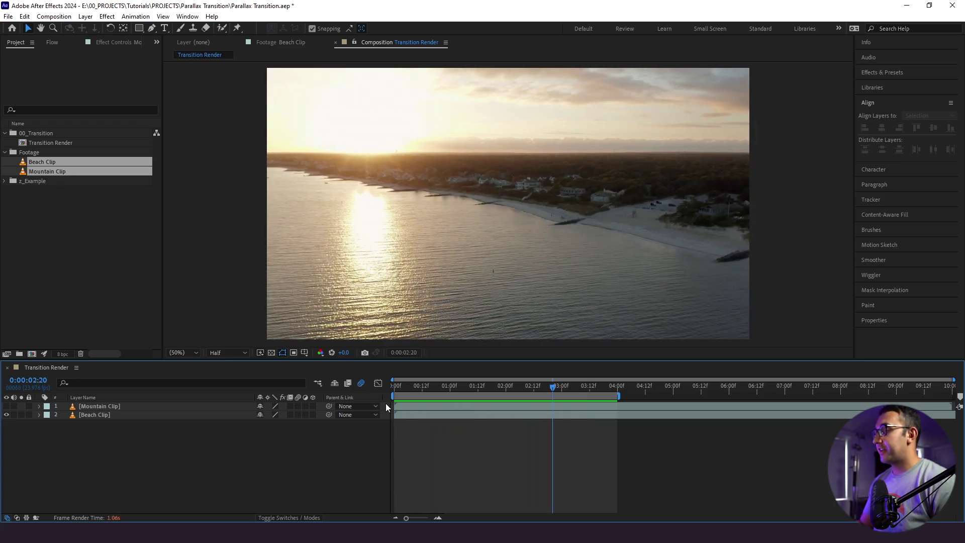
# Step: Toggle Mountain Clip back on and off to compare, then select Beach Clip at 0:00:01:04
pyautogui.click(7, 406)
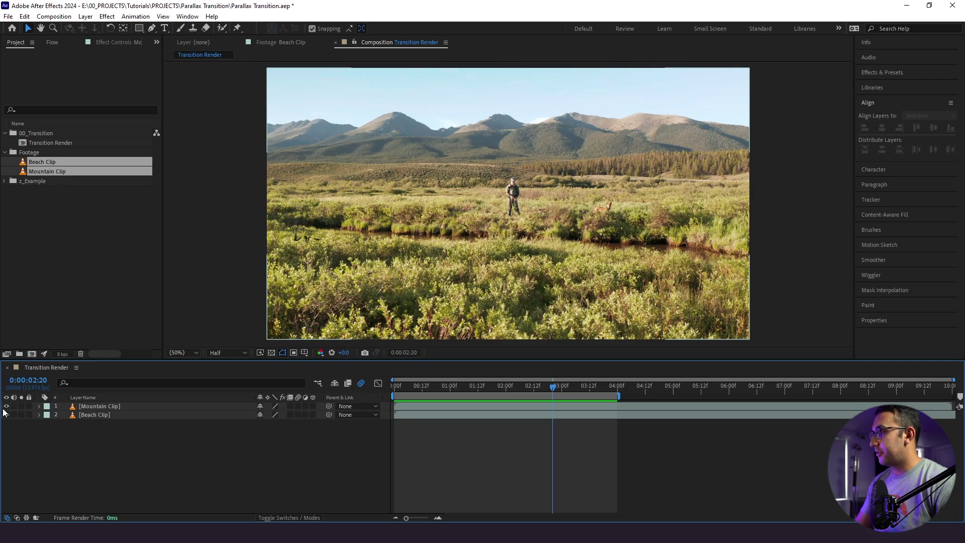
pyautogui.click(7, 406)
pyautogui.click(90, 414)
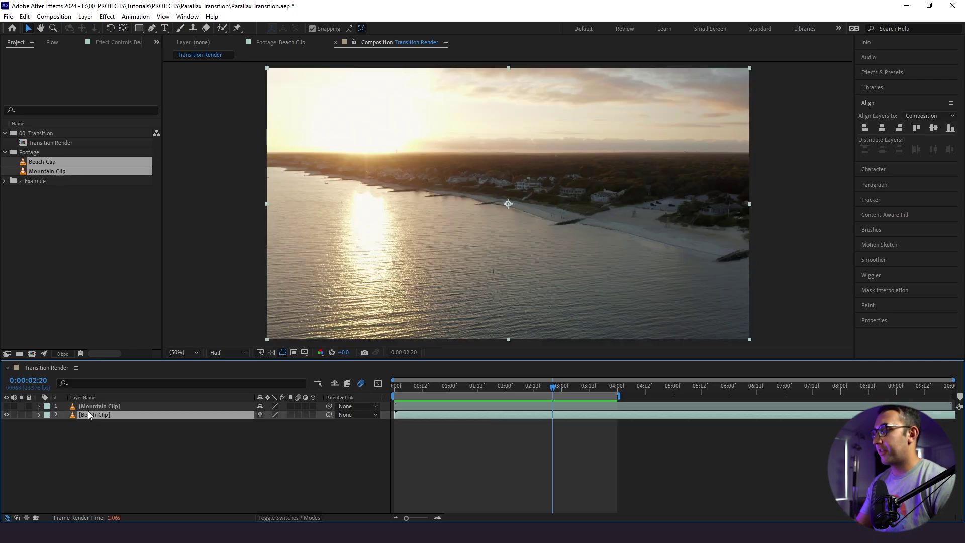
pyautogui.click(460, 390)
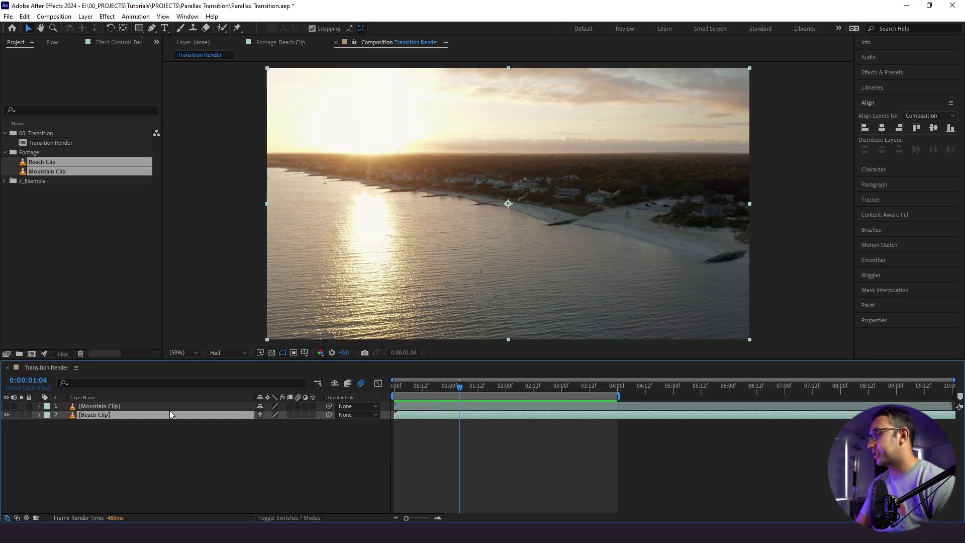
# Step: Try a horizontal flip on Beach Clip, preview it from 01:01, then undo the flip
pyautogui.rightClick(113, 414)
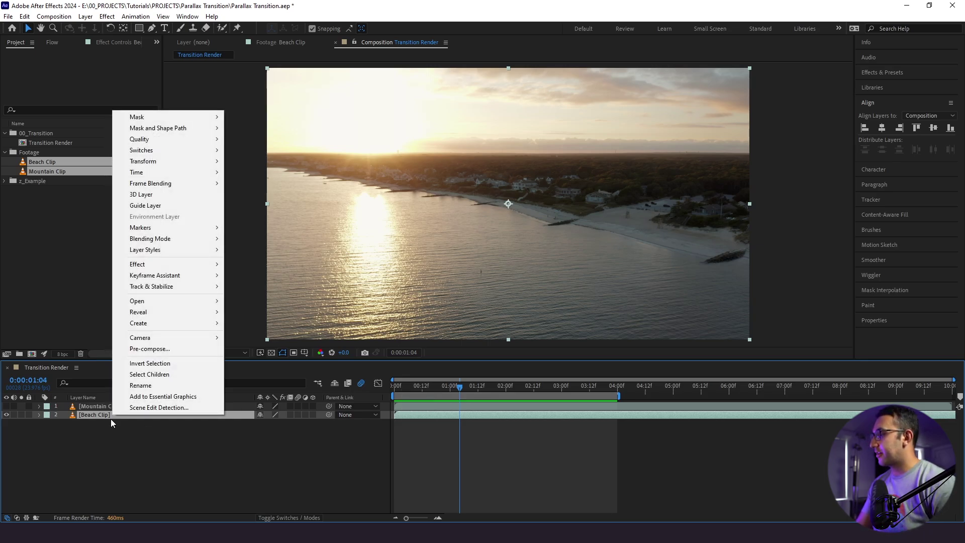
pyautogui.moveTo(196, 161)
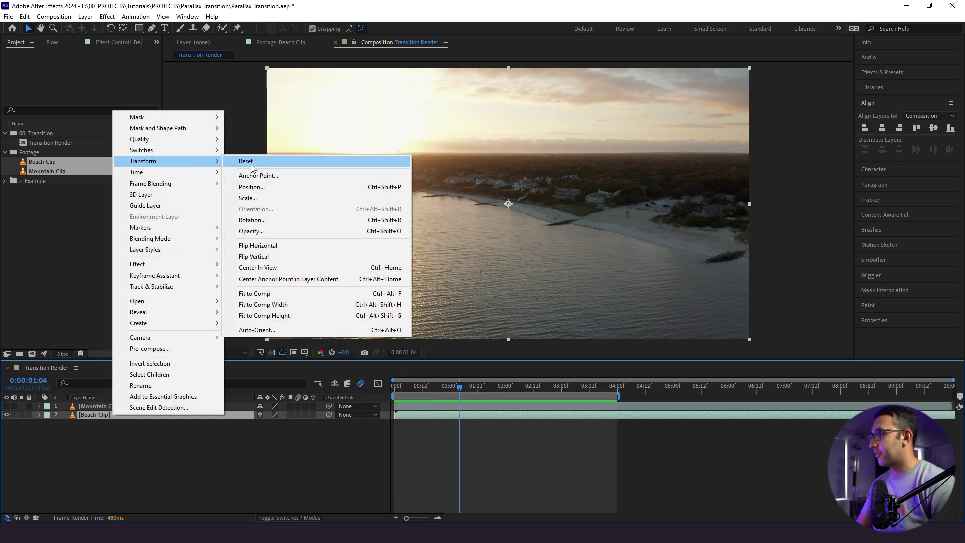
pyautogui.click(288, 248)
pyautogui.moveTo(460, 389); pyautogui.dragTo(452, 415)
pyautogui.press('space')
pyautogui.press('space')
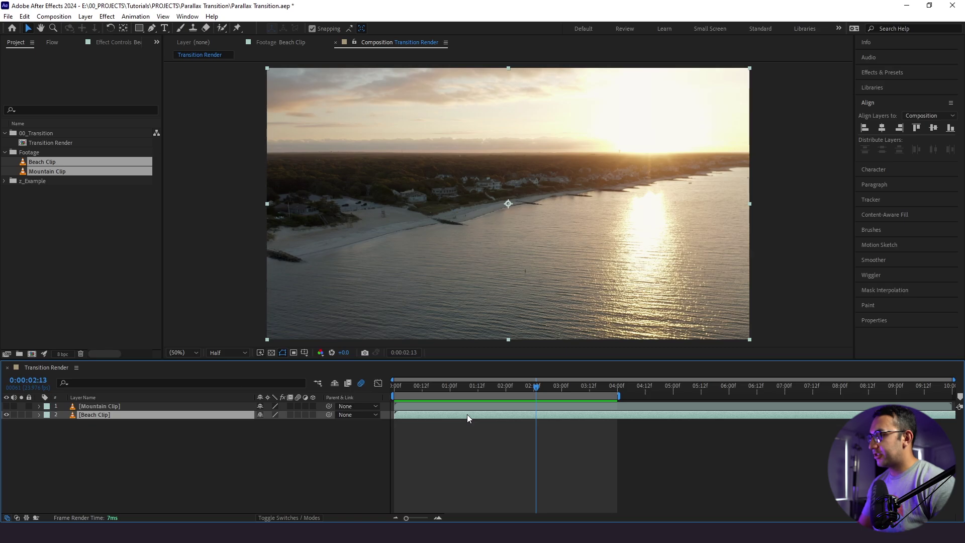
pyautogui.hotkey('ctrl', 'z')
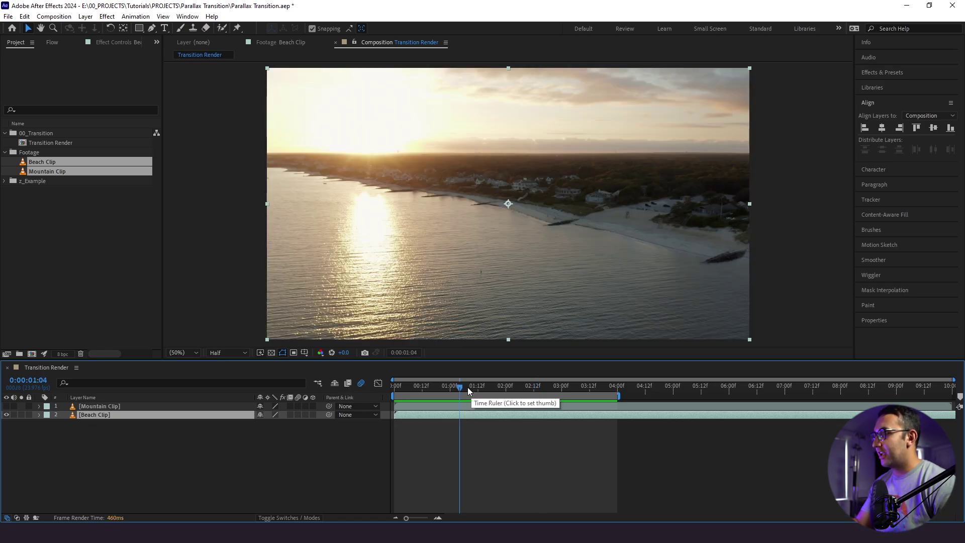
# Step: Time-reverse the Beach Clip layer and preview it from the first frame
pyautogui.rightClick(104, 412)
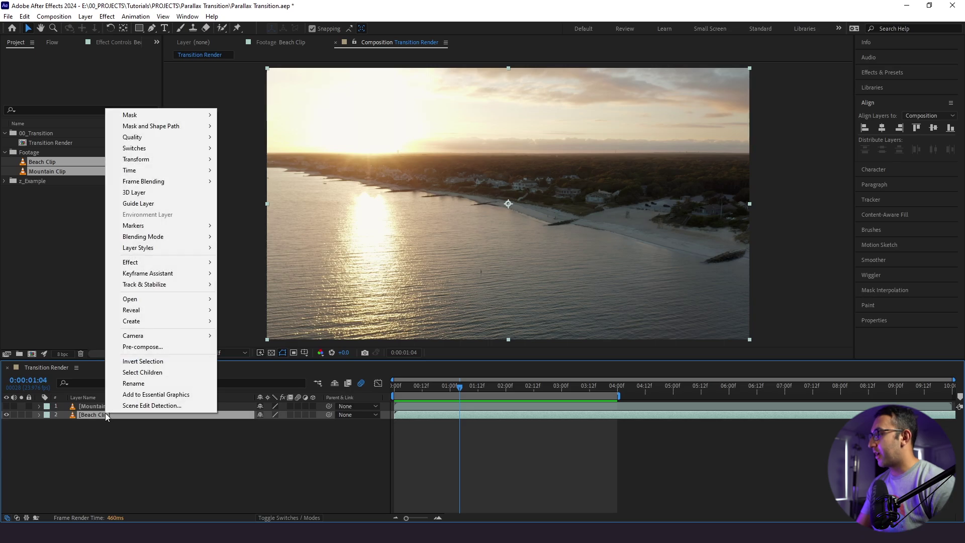
pyautogui.moveTo(137, 168)
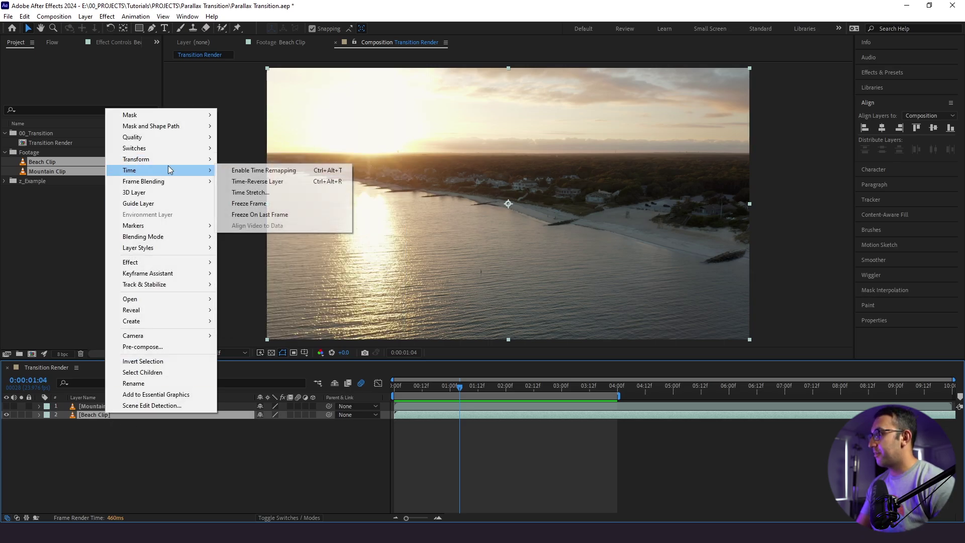
pyautogui.click(245, 181)
pyautogui.moveTo(451, 387); pyautogui.dragTo(384, 405)
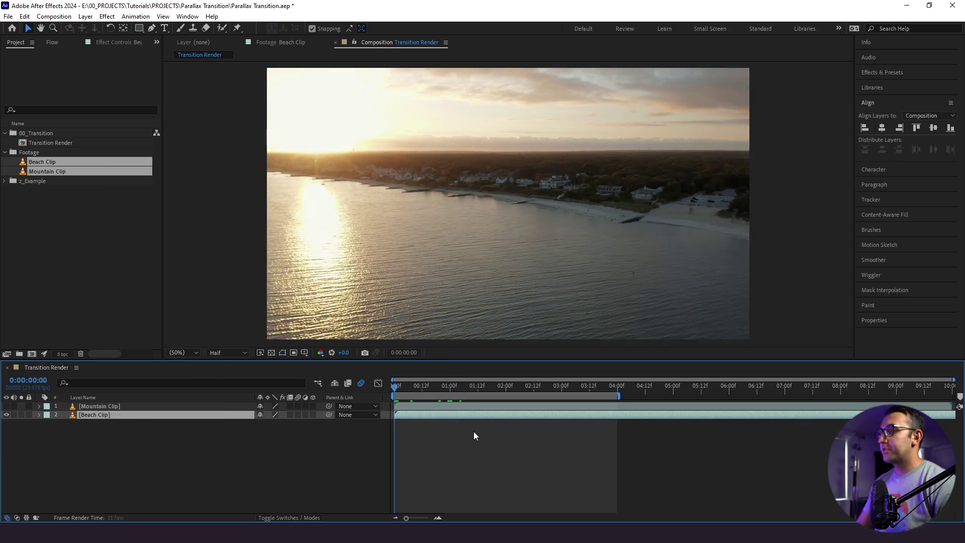
pyautogui.press('space')
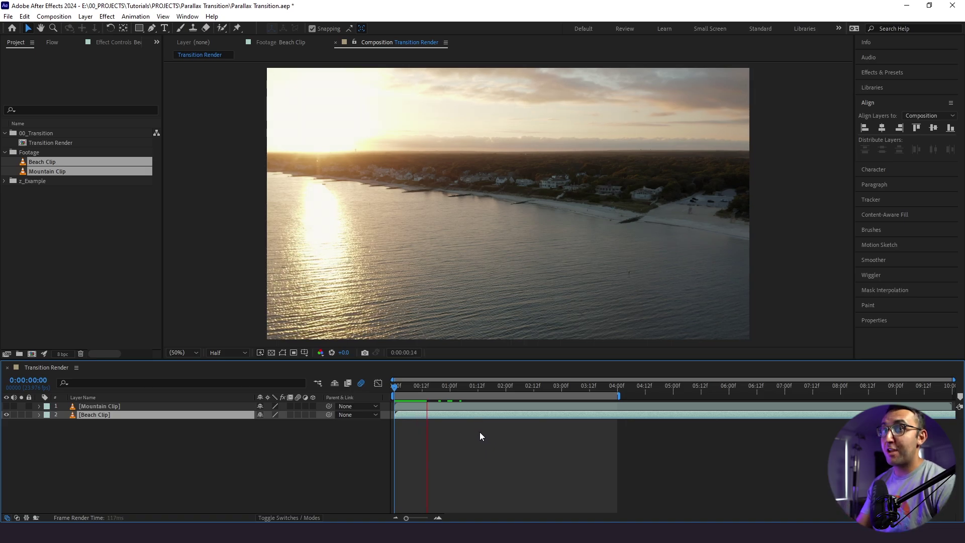
pyautogui.press('space')
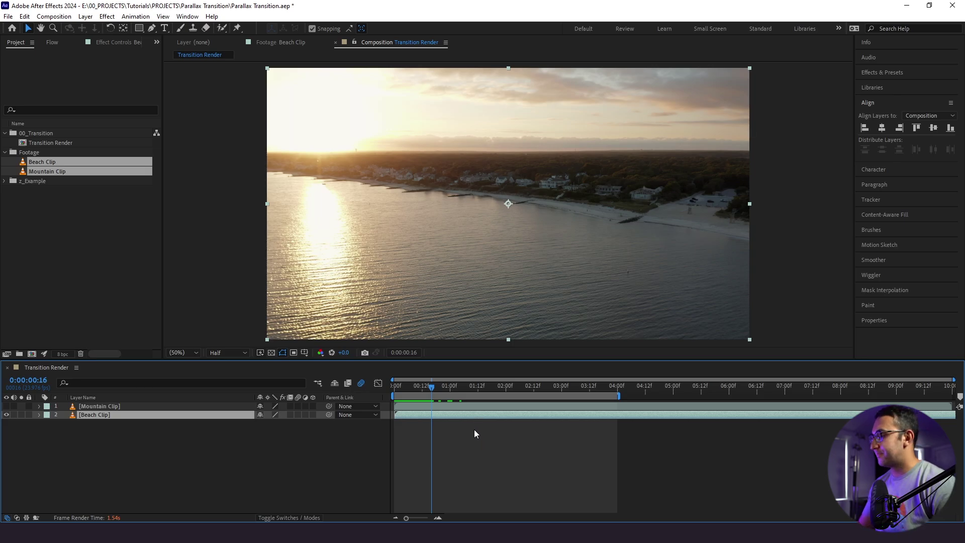
# Step: Return to the start of the comp and select both layers
pyautogui.click(474, 429)
pyautogui.press('Home')
pyautogui.hotkey('ctrl', 'a')
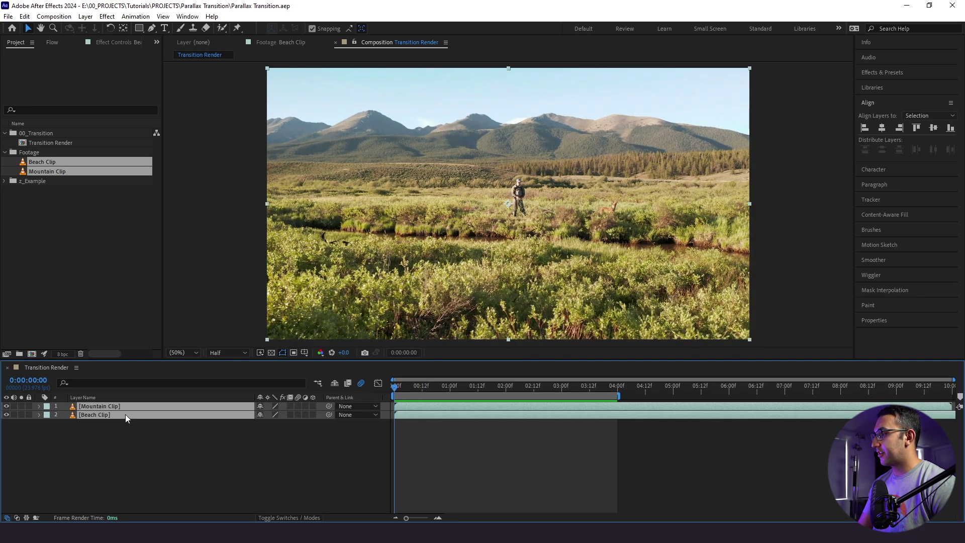
# Step: Pre-compose both layers into 'Transition Working', open that comp, and save the project
pyautogui.rightClick(125, 414)
pyautogui.click(182, 348)
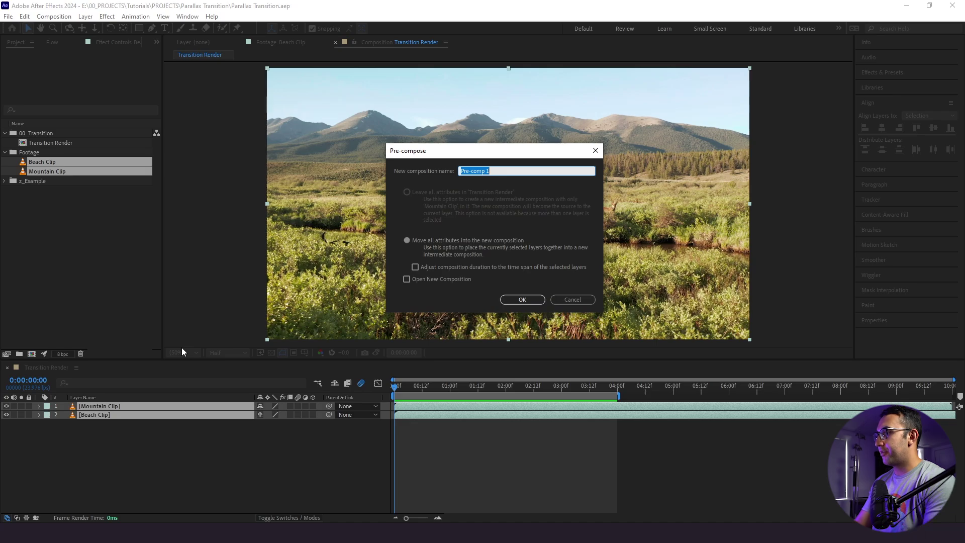
pyautogui.write('Transition Working')
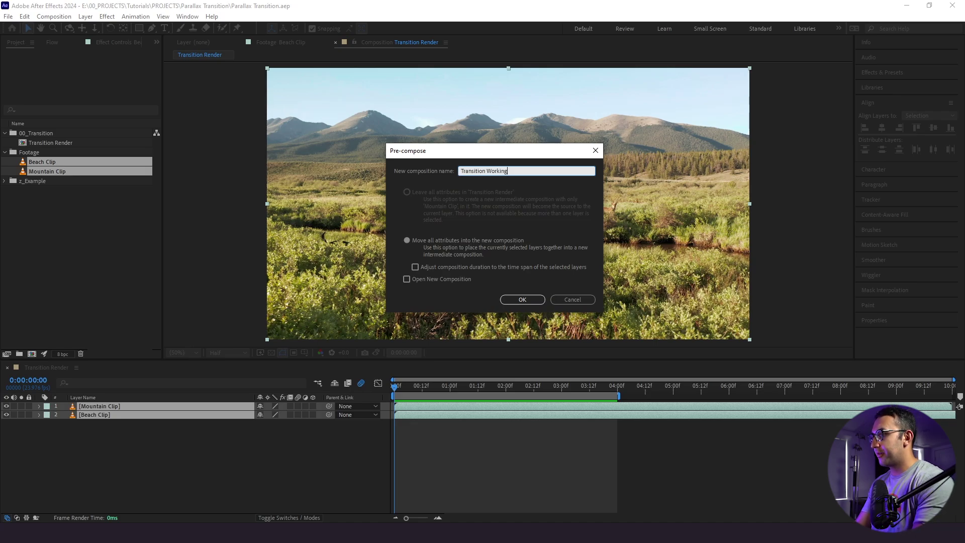
pyautogui.press('Return')
pyautogui.doubleClick(168, 405)
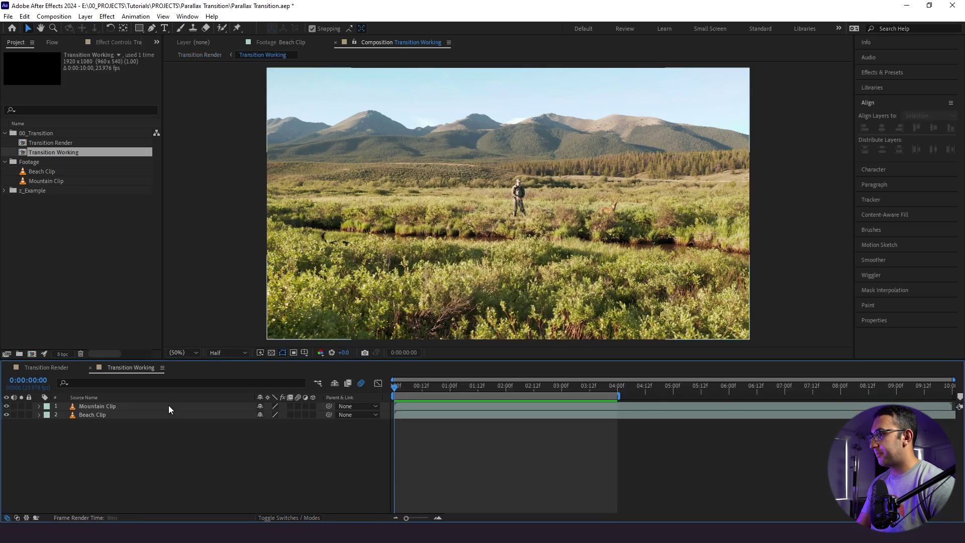
pyautogui.hotkey('ctrl', 's')
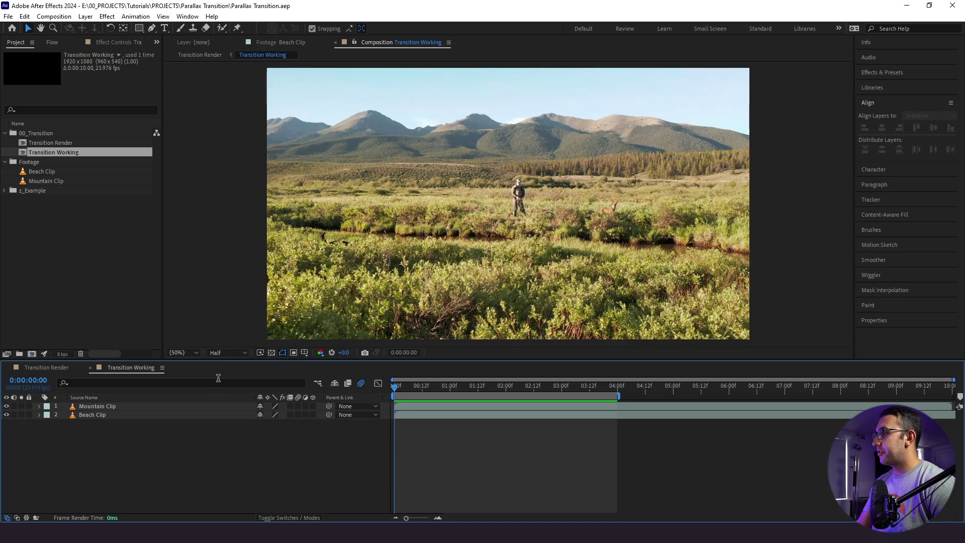
# Step: Set the comp height to 2160 by entering 1080*2 in Composition Settings
pyautogui.click(54, 17)
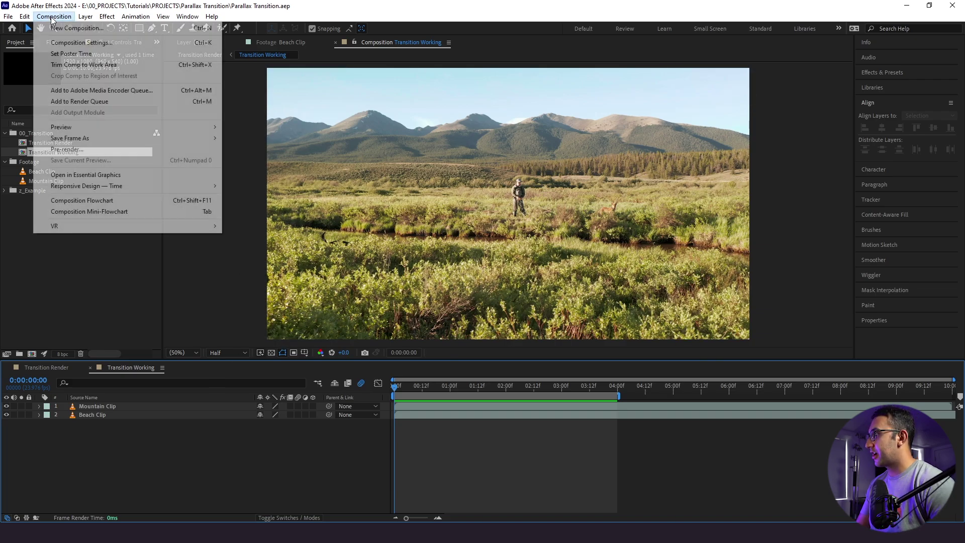
pyautogui.click(87, 43)
pyautogui.click(724, 165)
pyautogui.click(735, 164)
pyautogui.write('*2')
pyautogui.press('Return')
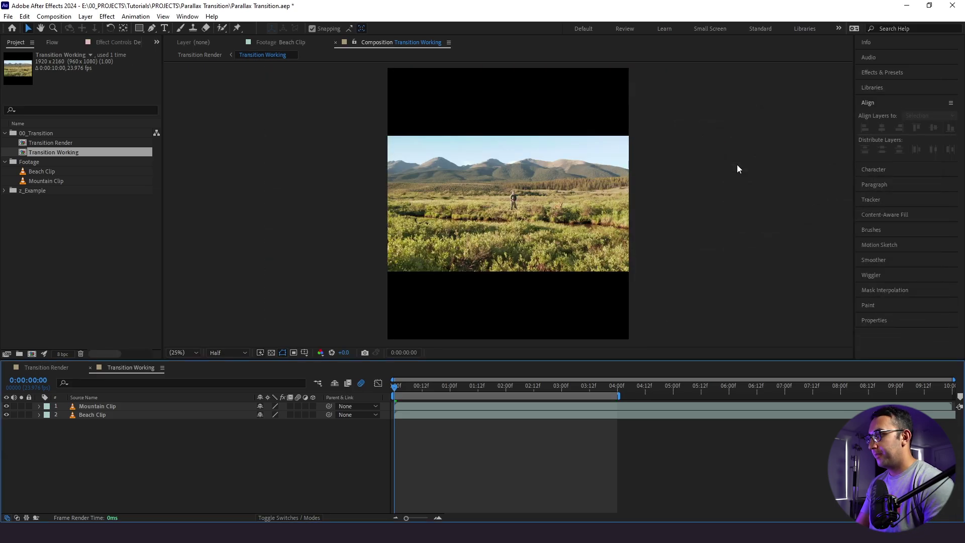
# Step: Align Mountain Clip to the comp's bottom edge and Beach Clip to its top edge
pyautogui.click(133, 406)
pyautogui.click(950, 127)
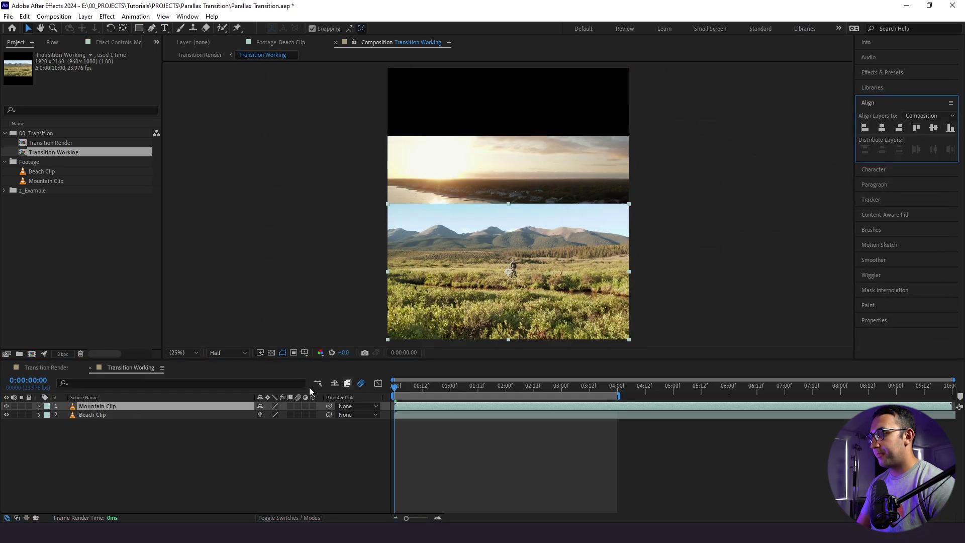
pyautogui.click(215, 416)
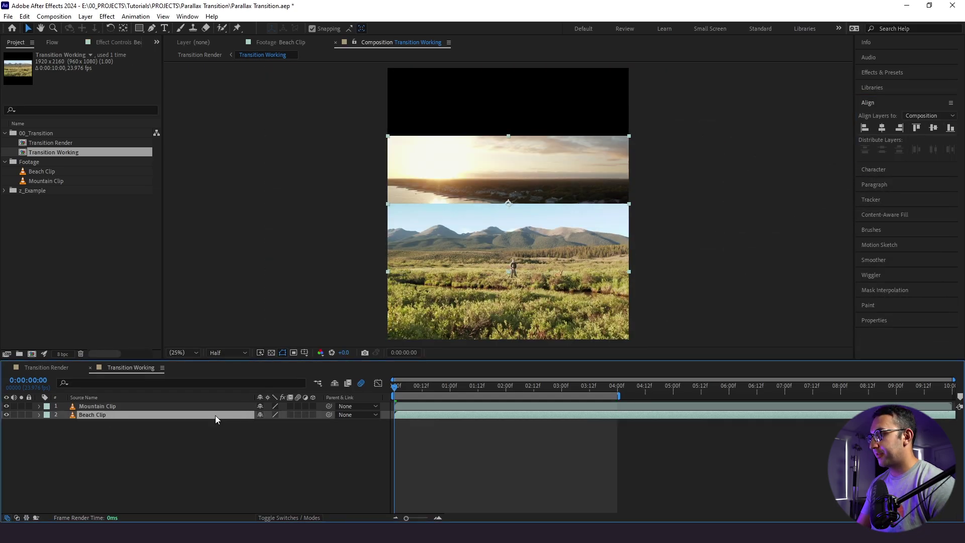
pyautogui.click(916, 127)
pyautogui.click(113, 473)
# Step: Set the Beach Clip's Rotation to 180°
pyautogui.click(110, 415)
pyautogui.press('r')
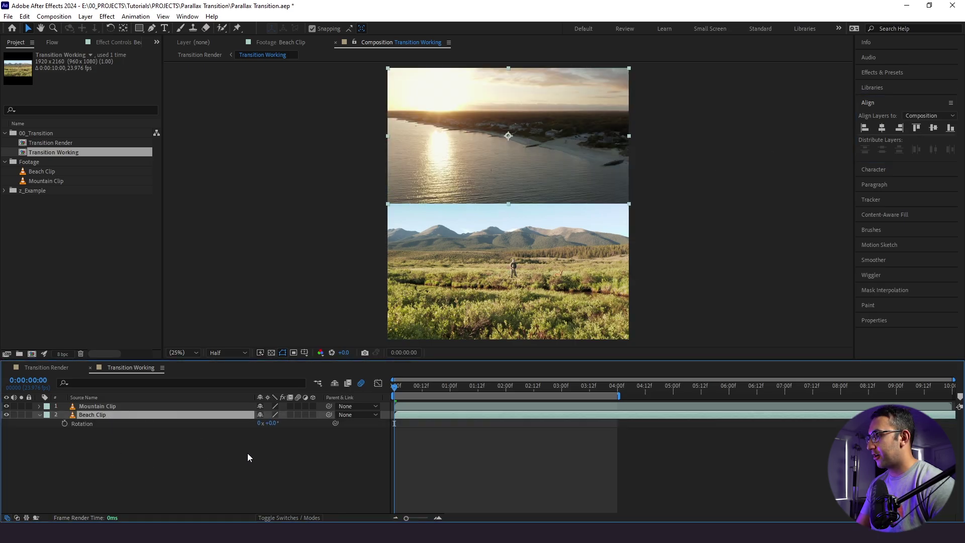
pyautogui.click(271, 423)
pyautogui.write('180')
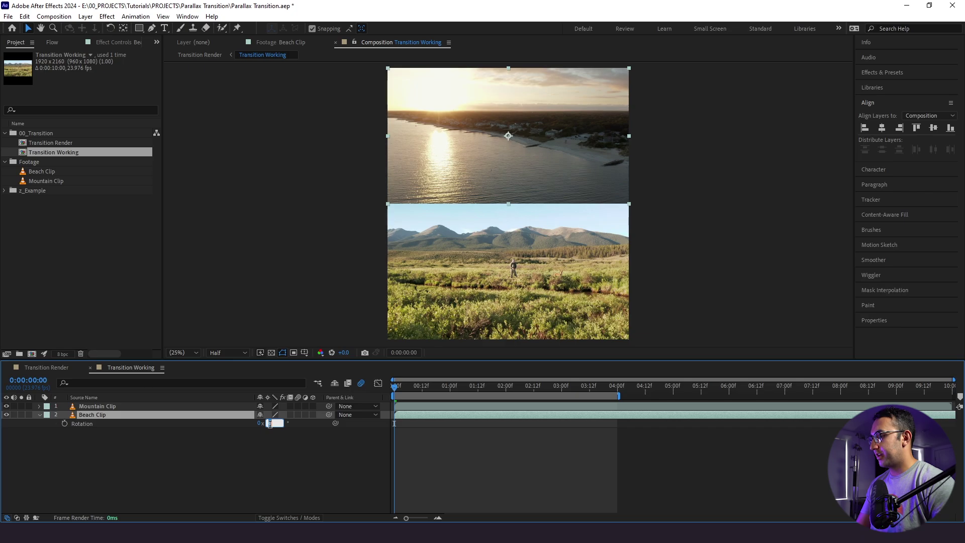
pyautogui.press('Return')
pyautogui.click(228, 454)
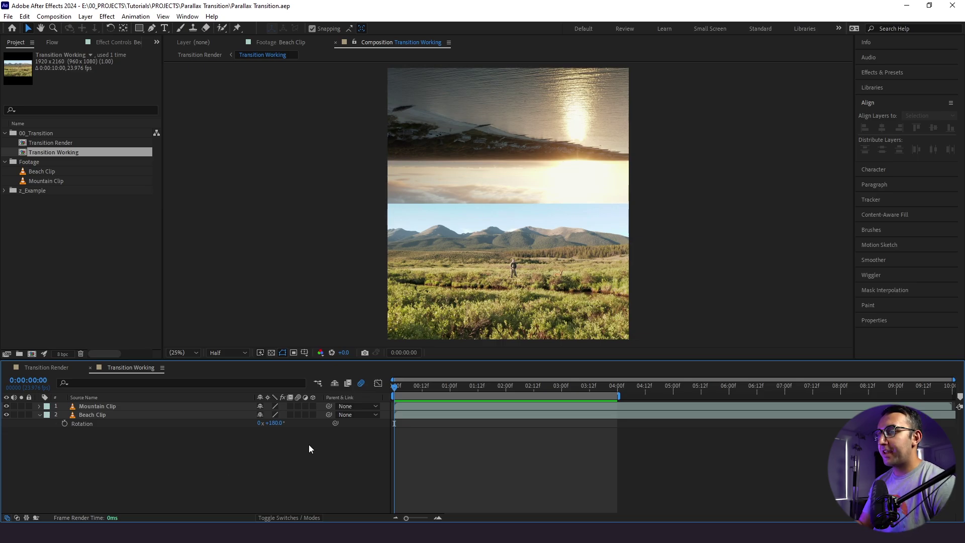
# Step: Apply Lumetri Color to the Mountain Clip through the effect search
pyautogui.click(113, 404)
pyautogui.hotkey('ctrl', 'space')
pyautogui.write('lumet')
pyautogui.press('Return')
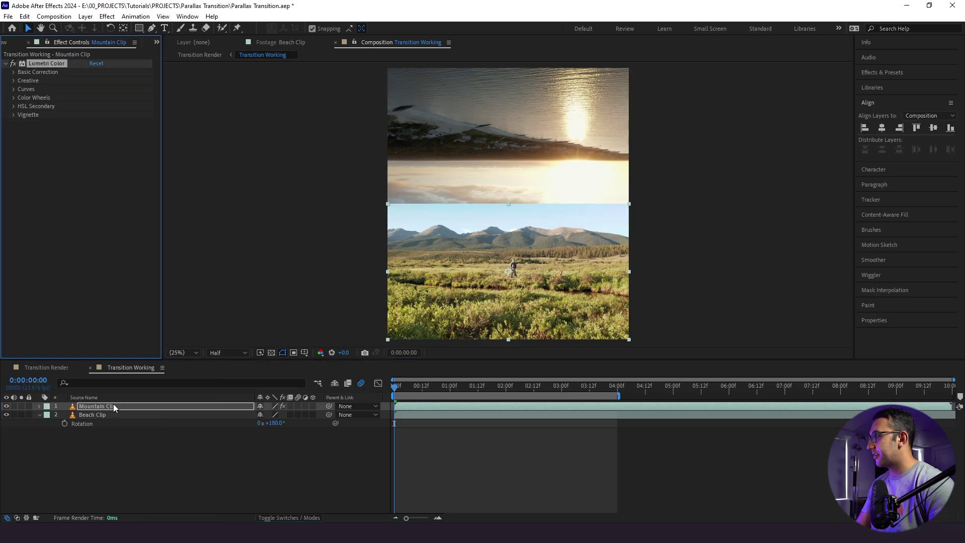
# Step: Enter 20 for Temperature under Lumetri Color's Basic Correction on Mountain Clip
pyautogui.click(13, 72)
pyautogui.click(93, 115)
pyautogui.write('20')
pyautogui.press('Return')
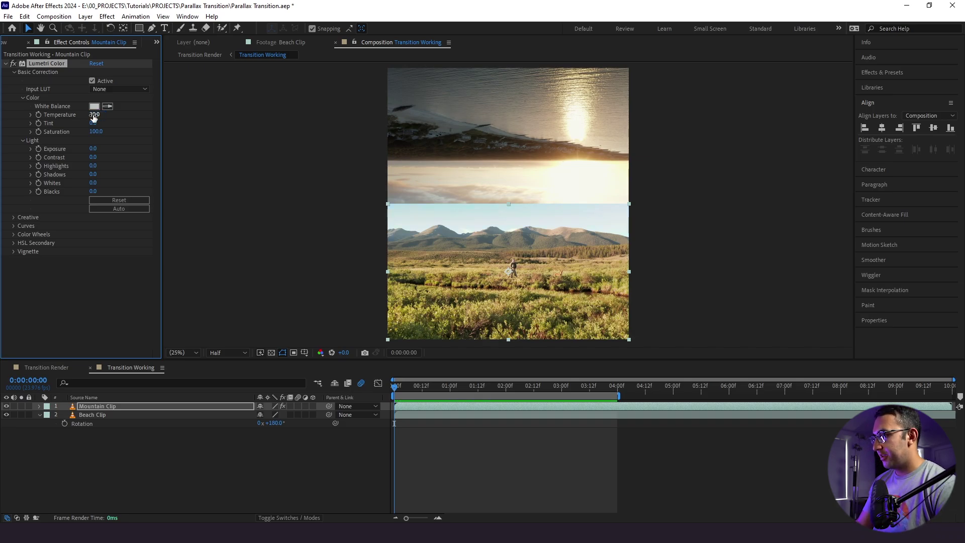
pyautogui.click(213, 482)
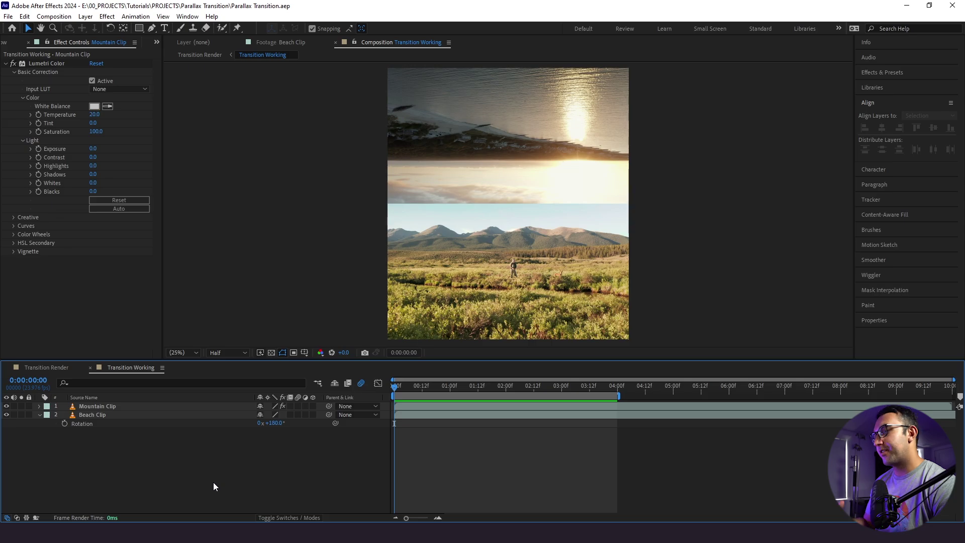
# Step: Duplicate Mountain Clip and move the copy to the bottom of the layer stack
pyautogui.press('r')
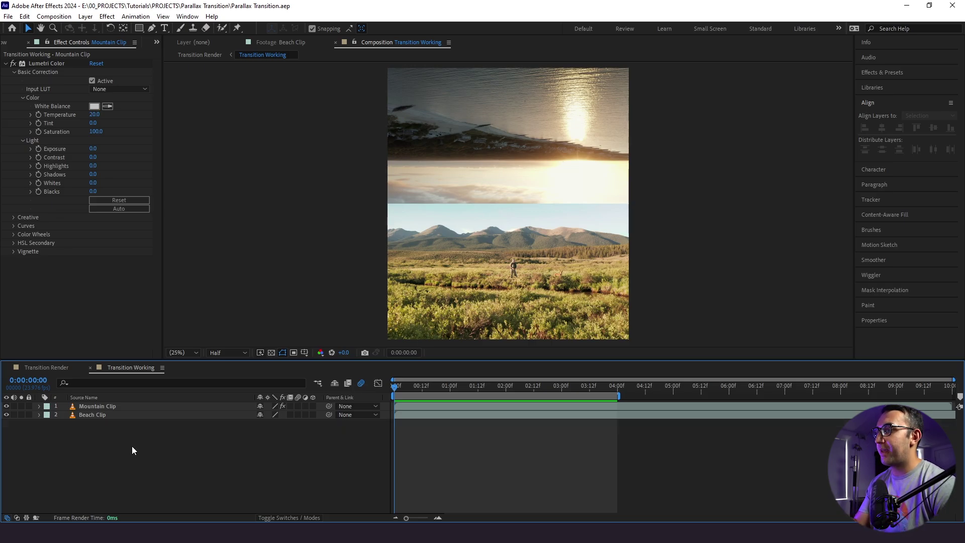
pyautogui.click(110, 407)
pyautogui.hotkey('ctrl', 'd')
pyautogui.moveTo(108, 409); pyautogui.dragTo(107, 444)
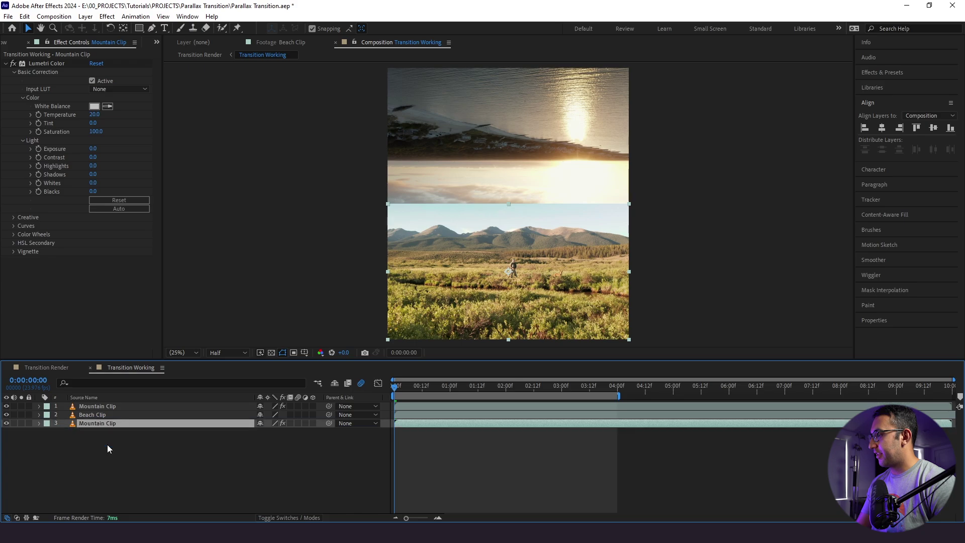
pyautogui.click(53, 448)
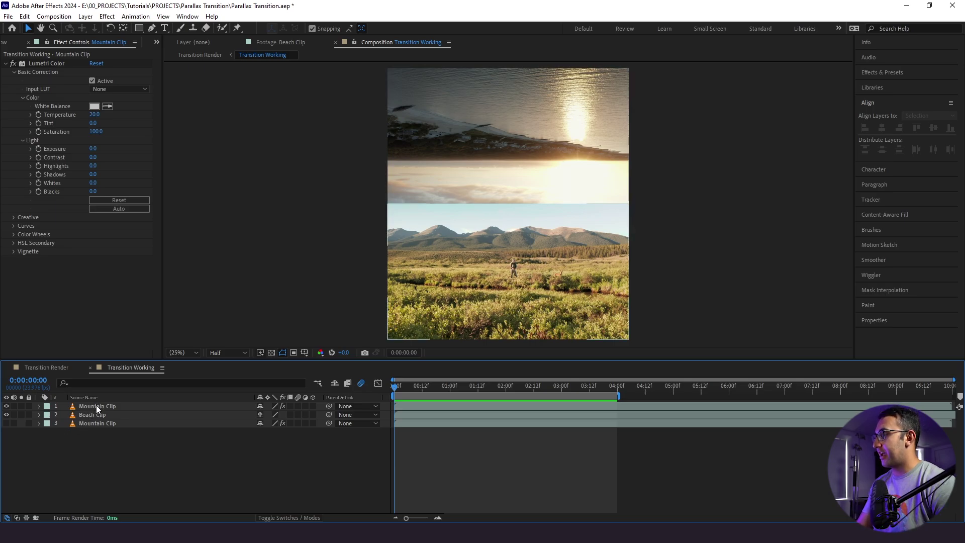
# Step: Apply Color Key to the top Mountain Clip, sampling the sky as the key colour
pyautogui.click(113, 406)
pyautogui.hotkey('ctrl', 'space')
pyautogui.write('color key')
pyautogui.press('Return')
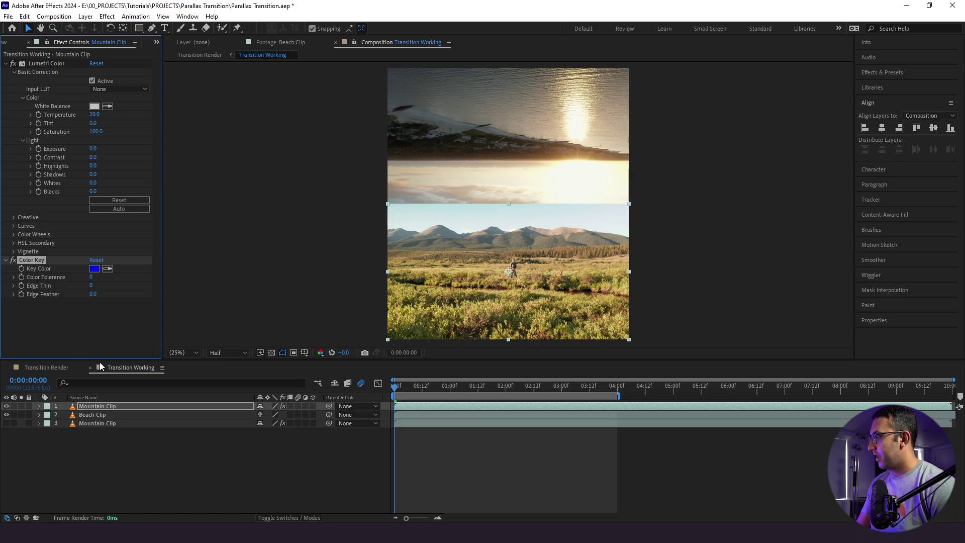
pyautogui.click(490, 210)
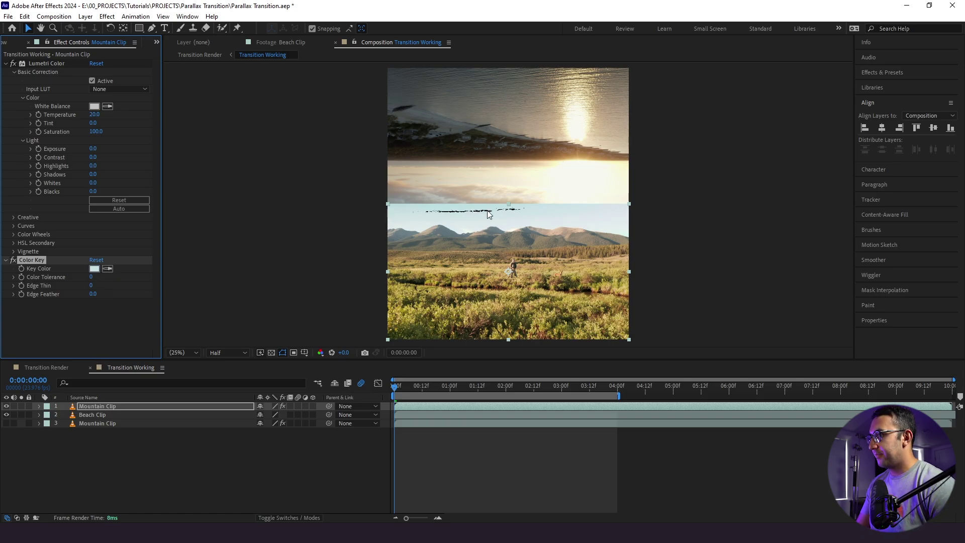
pyautogui.moveTo(91, 279); pyautogui.dragTo(122, 276)
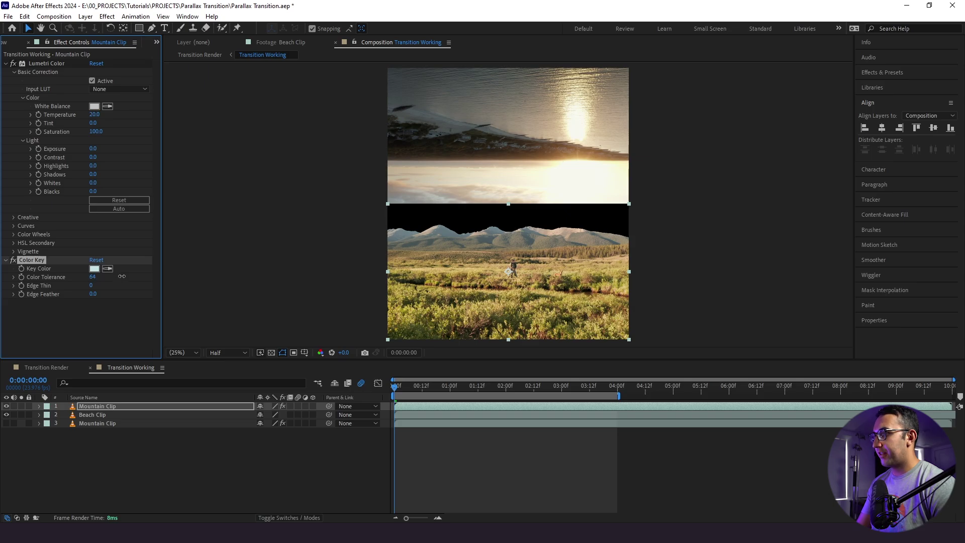
# Step: Inspect the keyed mountain ridge and raise Color Tolerance to 67
pyautogui.press('h')
pyautogui.scroll(2, 512, 246)
pyautogui.moveTo(470, 247); pyautogui.dragTo(478, 202)
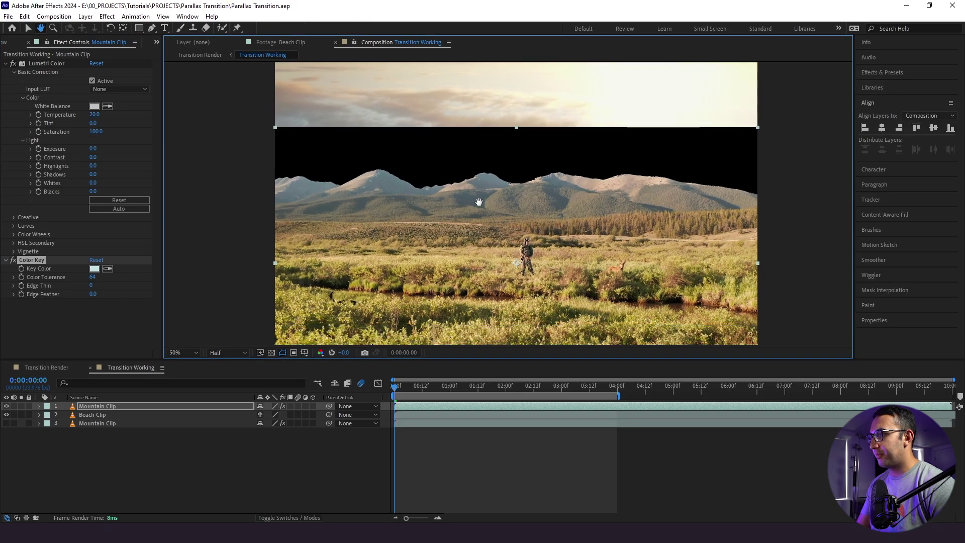
pyautogui.scroll(-1, 532, 194)
pyautogui.scroll(2, 496, 207)
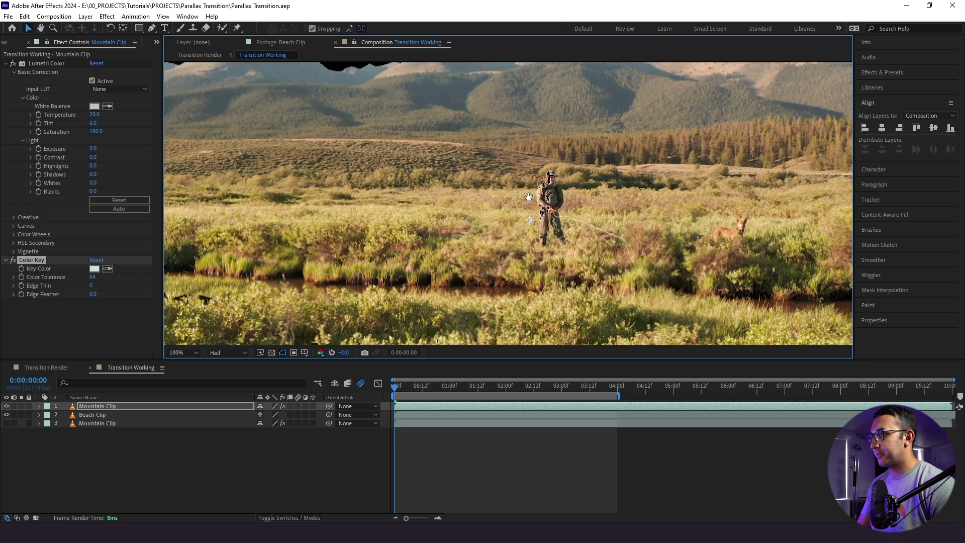
pyautogui.scroll(-2, 489, 215)
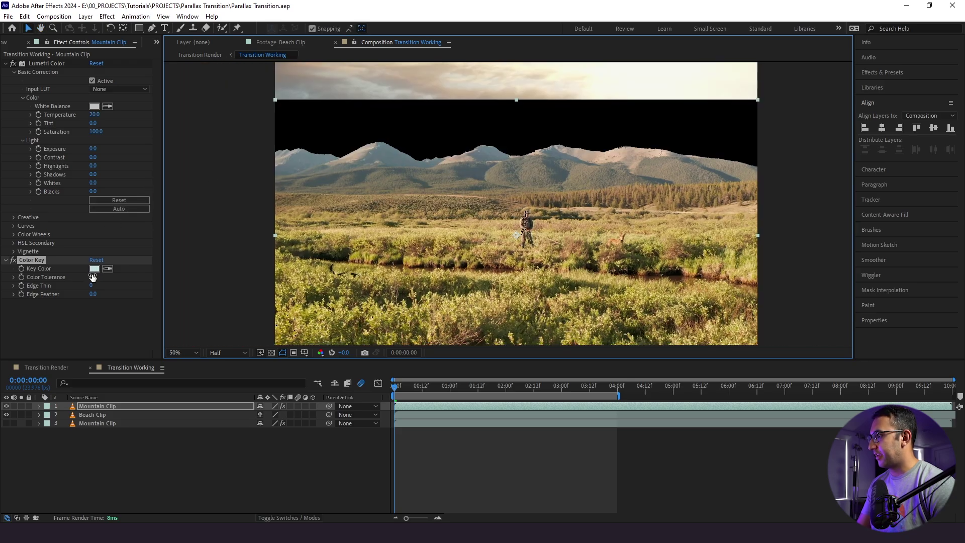
pyautogui.moveTo(89, 277); pyautogui.dragTo(102, 284)
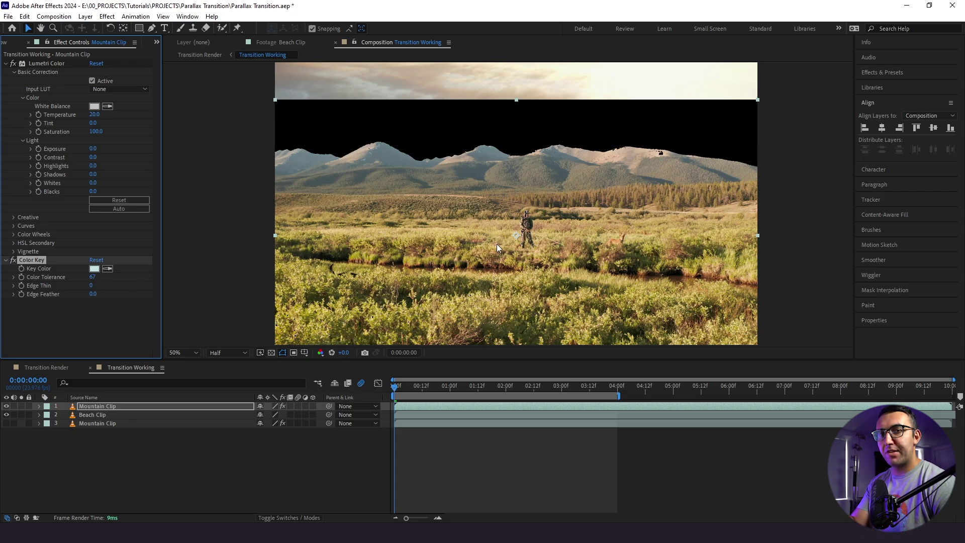
# Step: Fit the comp in the viewer and nudge the Beach Clip slightly down
pyautogui.click(116, 443)
pyautogui.click(182, 352)
pyautogui.click(194, 173)
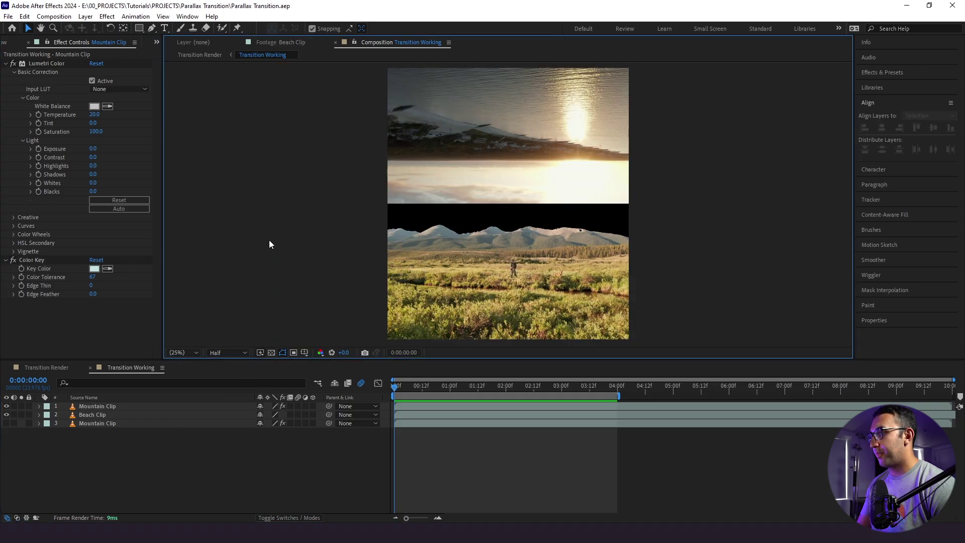
pyautogui.click(105, 414)
pyautogui.hotkey('shift', 'Down')
pyautogui.hotkey('shift', 'Down')
pyautogui.hotkey('shift', 'Down')
pyautogui.hotkey('shift', 'Down')
pyautogui.hotkey('shift', 'Down')
pyautogui.hotkey('shift', 'Down')
pyautogui.hotkey('shift', 'Down')
pyautogui.hotkey('shift', 'Down')
pyautogui.hotkey('shift', 'Down')
pyautogui.hotkey('shift', 'Down')
pyautogui.hotkey('shift', 'Down')
pyautogui.hotkey('shift', 'Down')
pyautogui.hotkey('shift', 'Down')
pyautogui.hotkey('shift', 'Down')
pyautogui.hotkey('shift', 'Down')
pyautogui.hotkey('shift', 'Down')
pyautogui.hotkey('shift', 'Down')
pyautogui.hotkey('shift', 'Down')
pyautogui.hotkey('shift', 'Down')
pyautogui.hotkey('shift', 'Down')
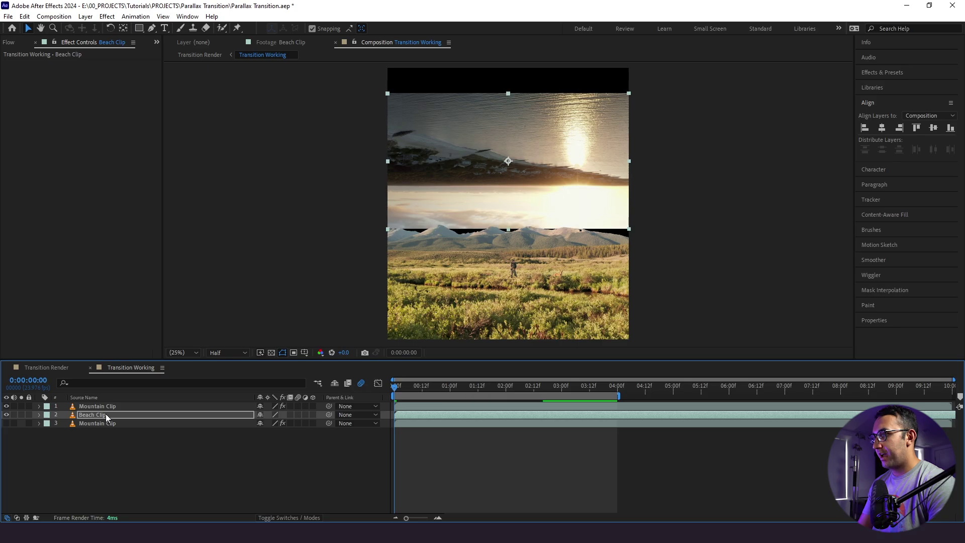
pyautogui.hotkey('shift', 'Down')
pyautogui.hotkey('shift', 'Down')
pyautogui.hotkey('shift', 'Down')
pyautogui.hotkey('shift', 'Down')
pyautogui.hotkey('shift', 'Up')
pyautogui.hotkey('shift', 'Up')
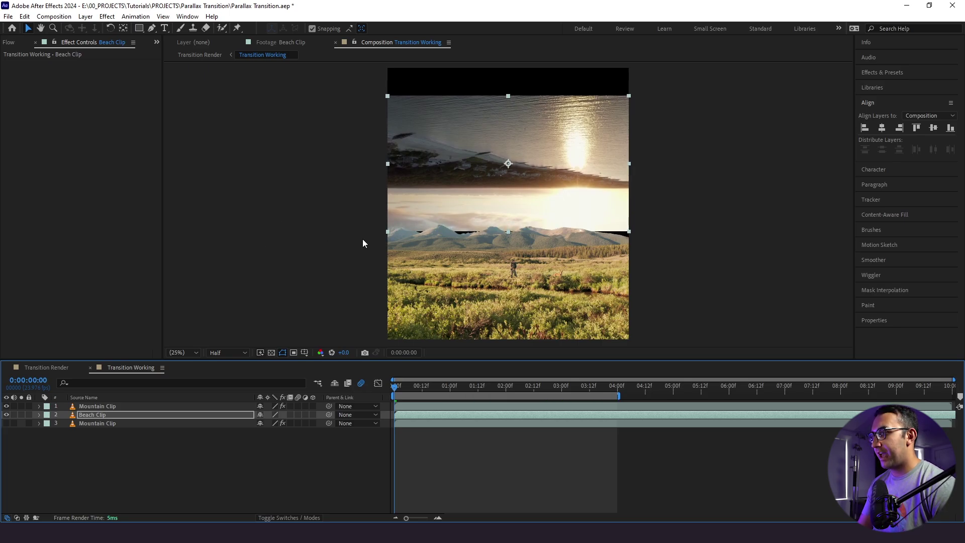
# Step: Draw a rectangle mask over the Beach Clip and set its Mask Feather to 200 pixels
pyautogui.press('q')
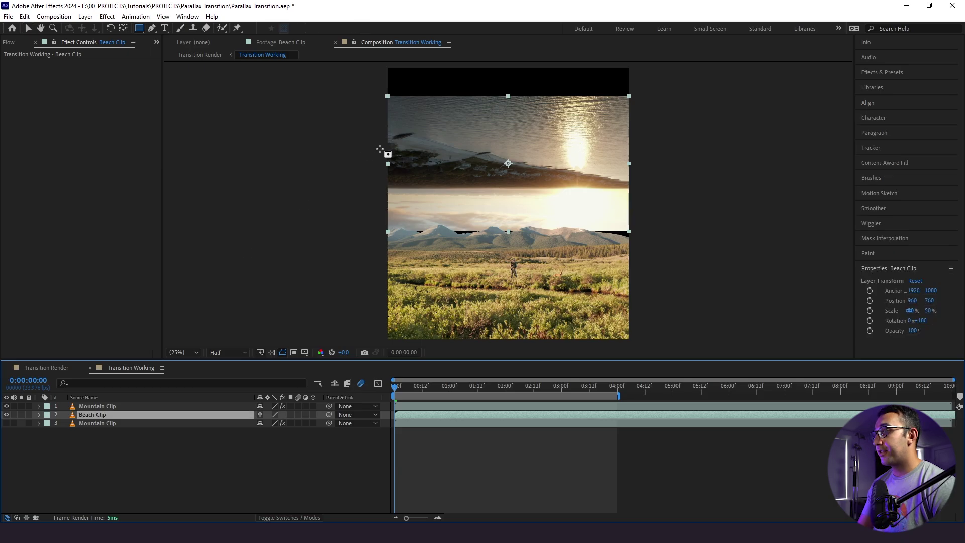
pyautogui.moveTo(351, 73); pyautogui.dragTo(669, 223)
pyautogui.press('f')
pyautogui.click(274, 431)
pyautogui.write('100')
pyautogui.press('Return')
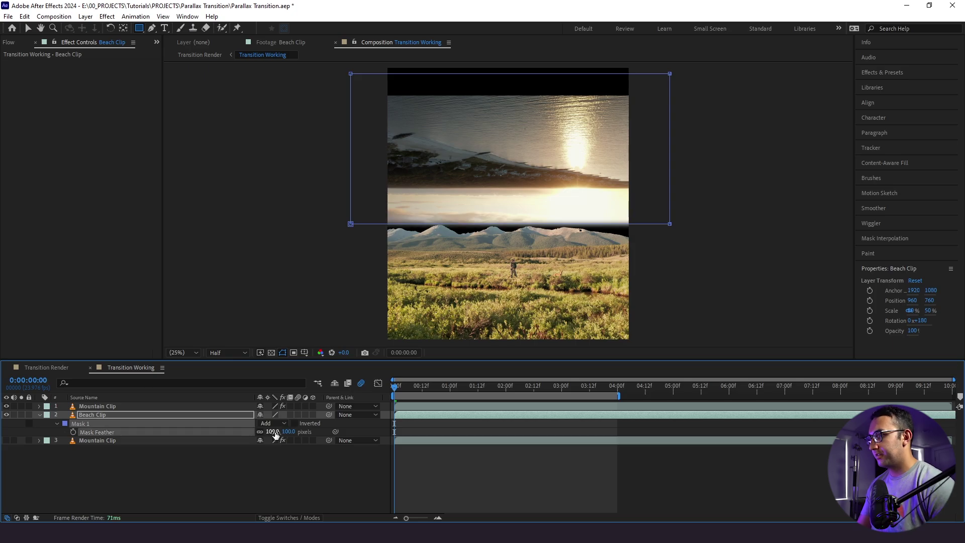
pyautogui.click(272, 432)
pyautogui.write('200')
pyautogui.press('Return')
pyautogui.click(131, 405)
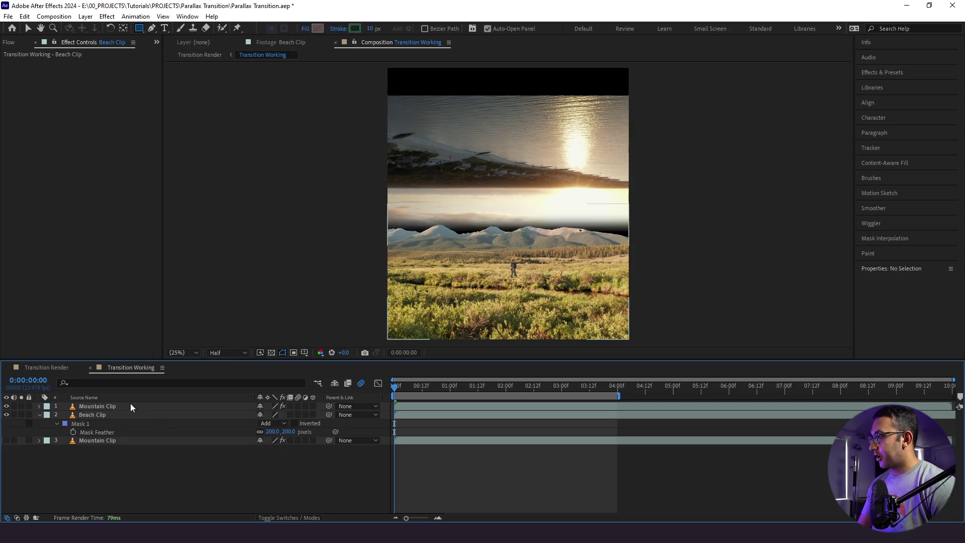
# Step: Apply Key Cleaner to the top Mountain Clip and zoom in on the keyed edges
pyautogui.scroll(2, 488, 242)
pyautogui.scroll(-3, 489, 243)
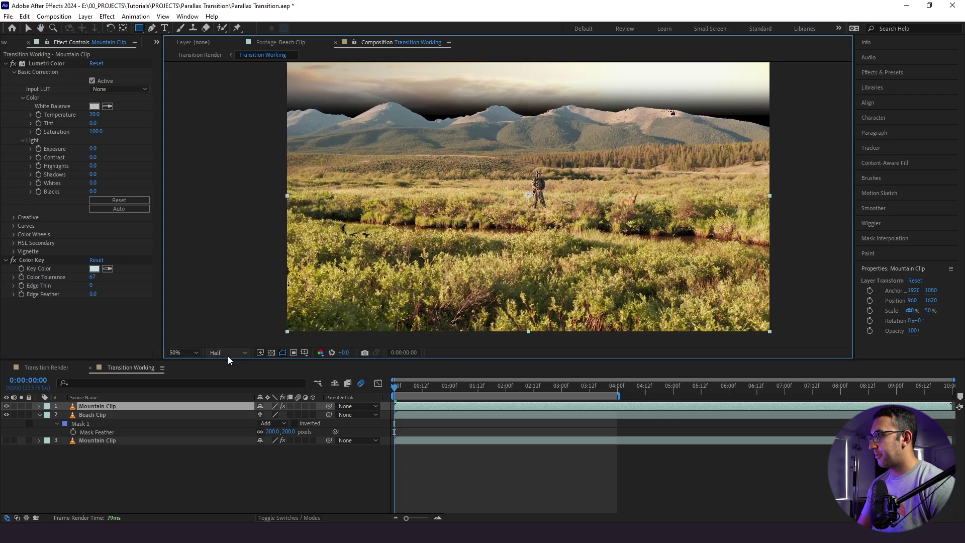
pyautogui.hotkey('ctrl', 'space')
pyautogui.write('key')
pyautogui.press('Down')
pyautogui.press('Return')
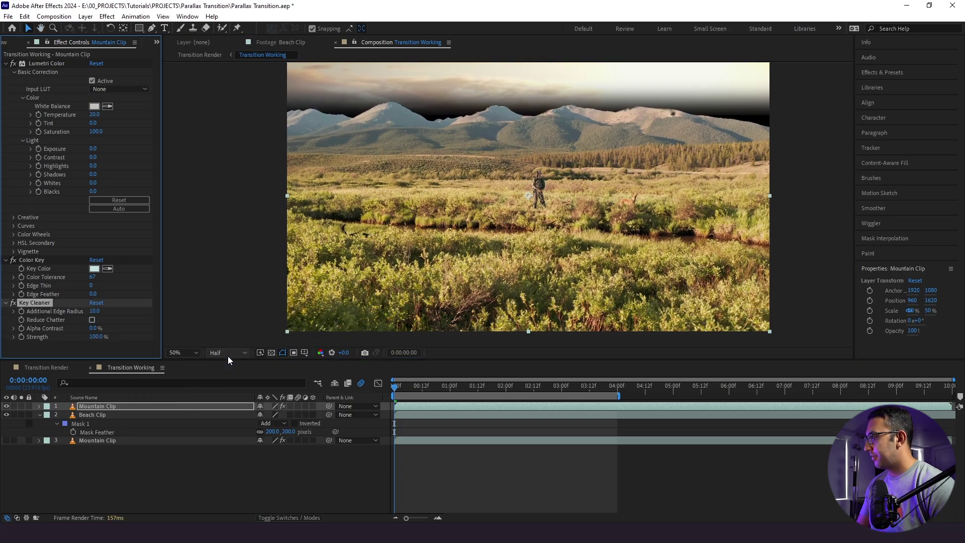
pyautogui.press('.')
pyautogui.press('.')
pyautogui.press('v')
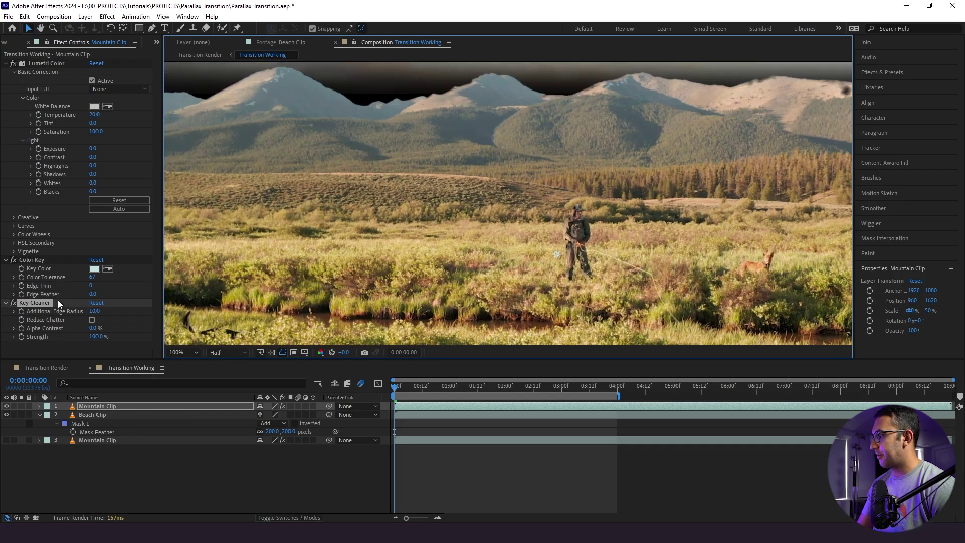
# Step: Raise Additional Edge Radius to 37.6 and make the bottom Mountain Clip visible
pyautogui.moveTo(94, 310); pyautogui.dragTo(118, 308)
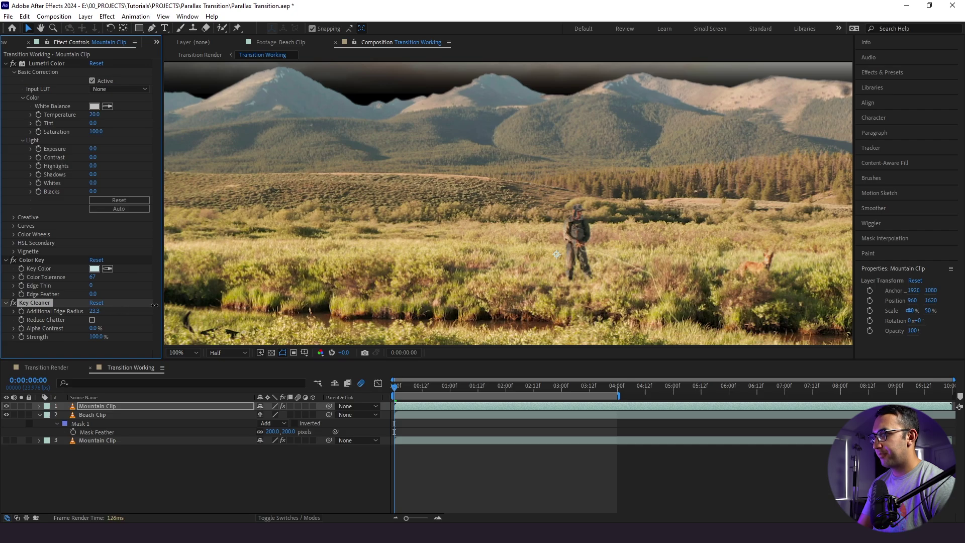
pyautogui.moveTo(191, 301); pyautogui.dragTo(218, 292)
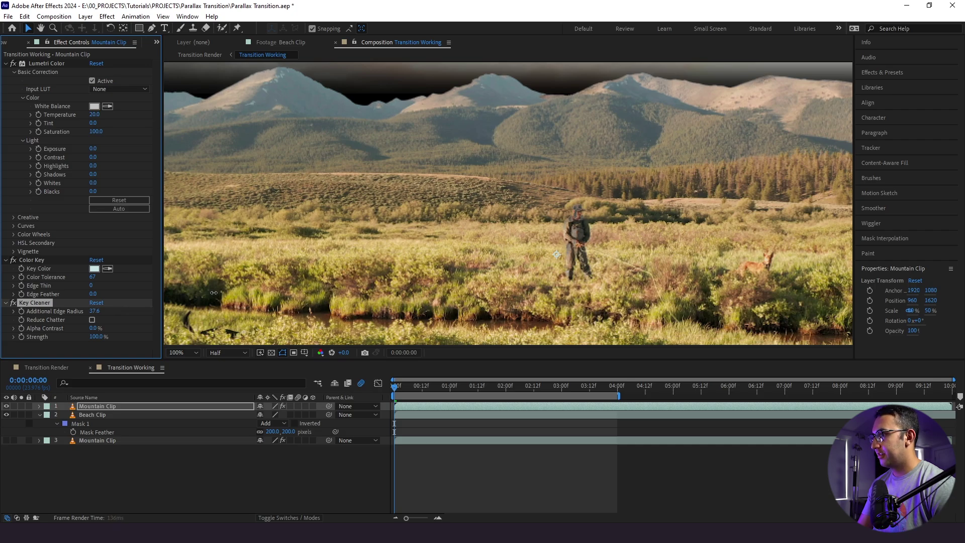
pyautogui.scroll(-2, 330, 218)
pyautogui.hscroll(2, 281, 194)
pyautogui.scroll(1, 301, 191)
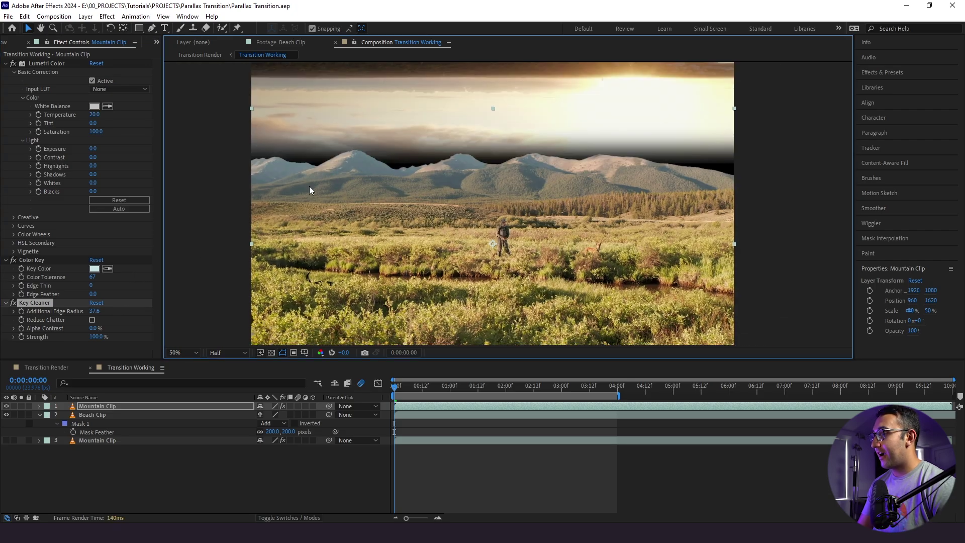
pyautogui.click(7, 440)
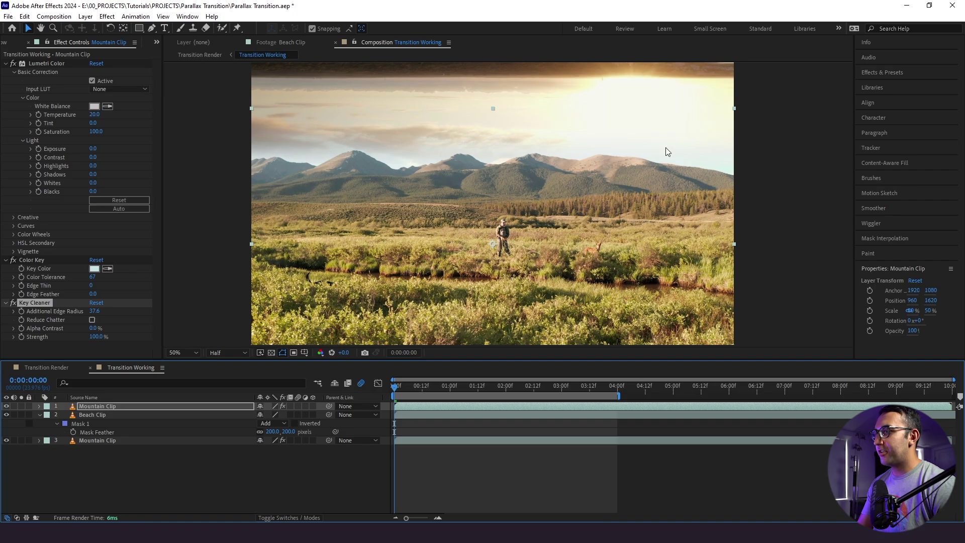
# Step: Raise the bottom Mountain Clip's Lumetri Temperature to 69, viewing the comp at 50%
pyautogui.press(',')
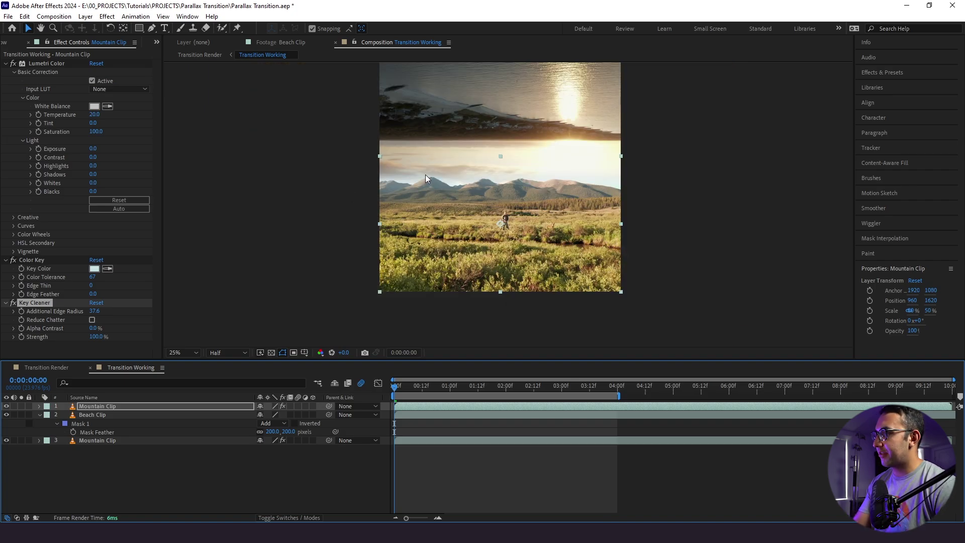
pyautogui.click(95, 439)
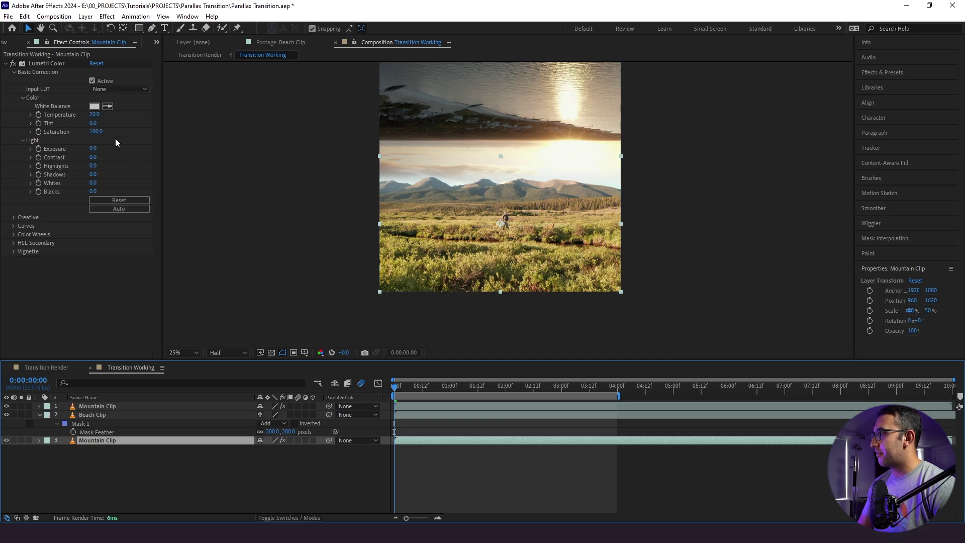
pyautogui.click(95, 118)
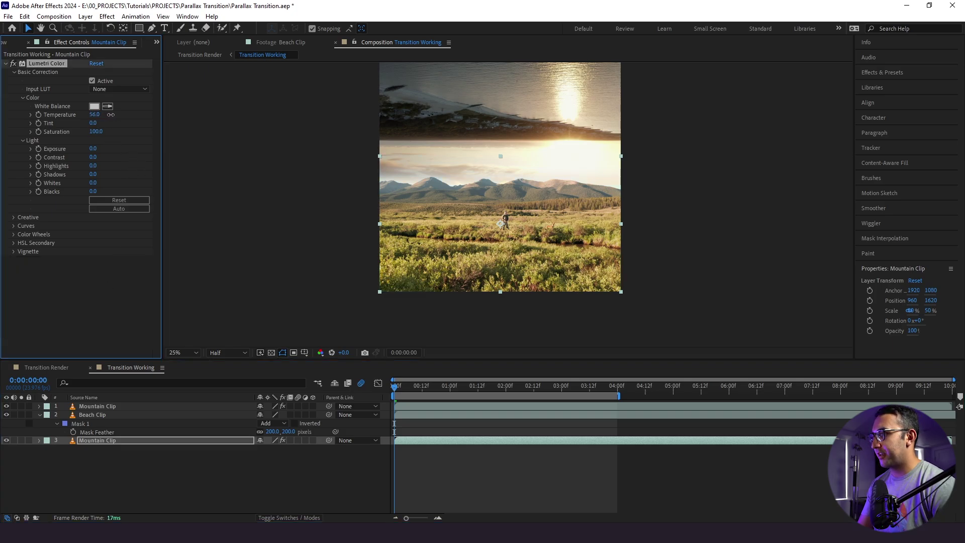
pyautogui.press('.')
pyautogui.scroll(1, 369, 177)
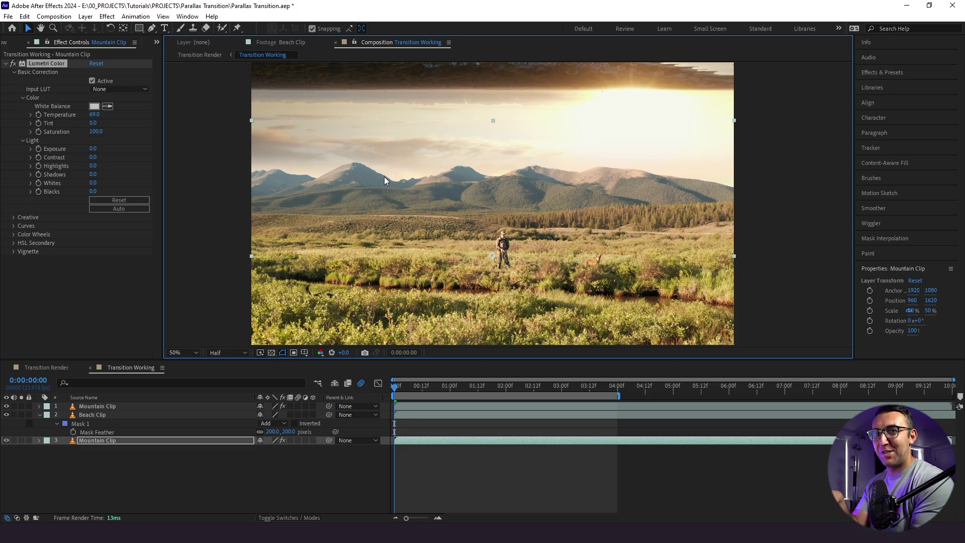
# Step: Zoom the viewer to 25% and nudge all three layers slightly upward
pyautogui.click(86, 483)
pyautogui.click(185, 353)
pyautogui.click(191, 173)
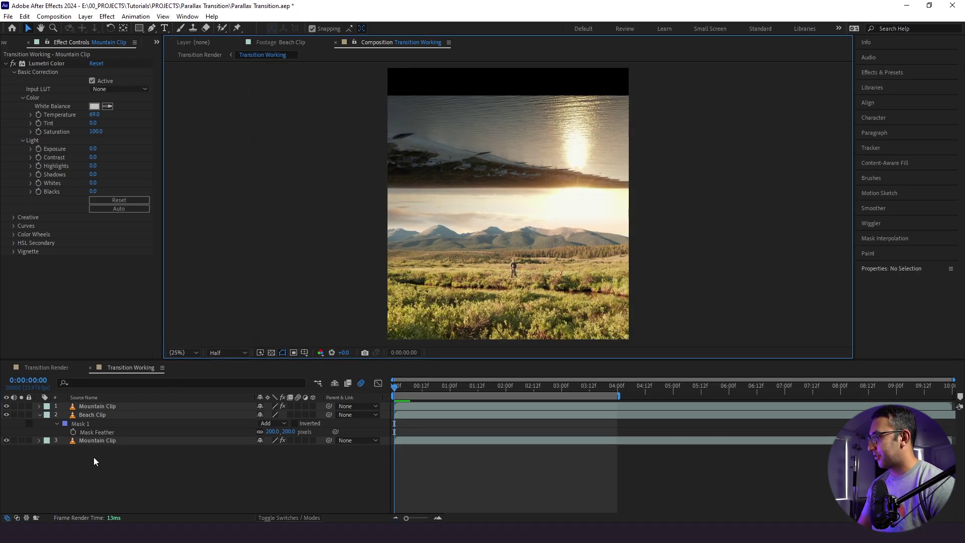
pyautogui.click(119, 441)
pyautogui.keyDown('shift'); pyautogui.click(128, 407); pyautogui.keyUp('shift')
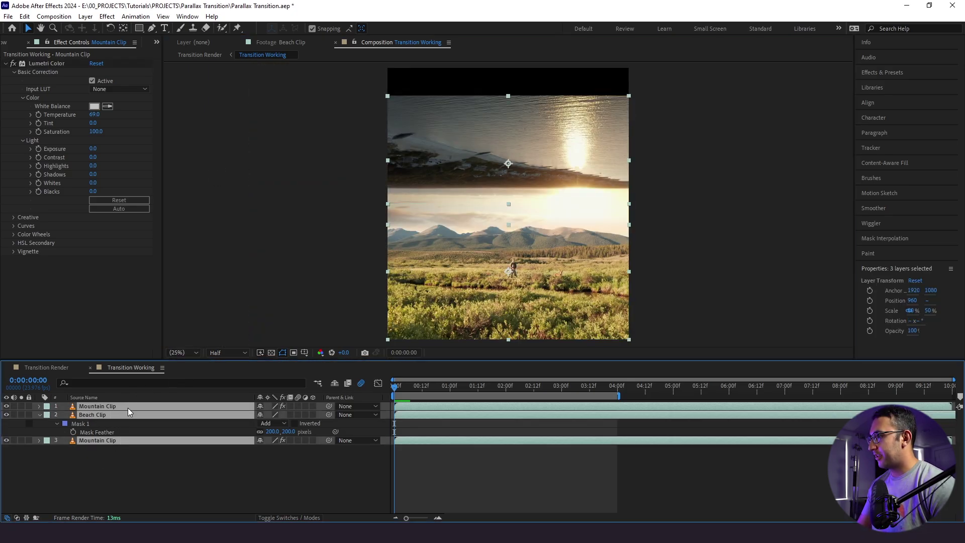
pyautogui.hotkey('shift', 'Up')
pyautogui.hotkey('shift', 'Up')
pyautogui.hotkey('shift', 'Up')
pyautogui.hotkey('shift', 'Up')
pyautogui.hotkey('shift', 'Up')
pyautogui.hotkey('shift', 'Up')
pyautogui.hotkey('shift', 'Up')
pyautogui.hotkey('shift', 'Up')
pyautogui.hotkey('shift', 'Up')
pyautogui.hotkey('shift', 'Up')
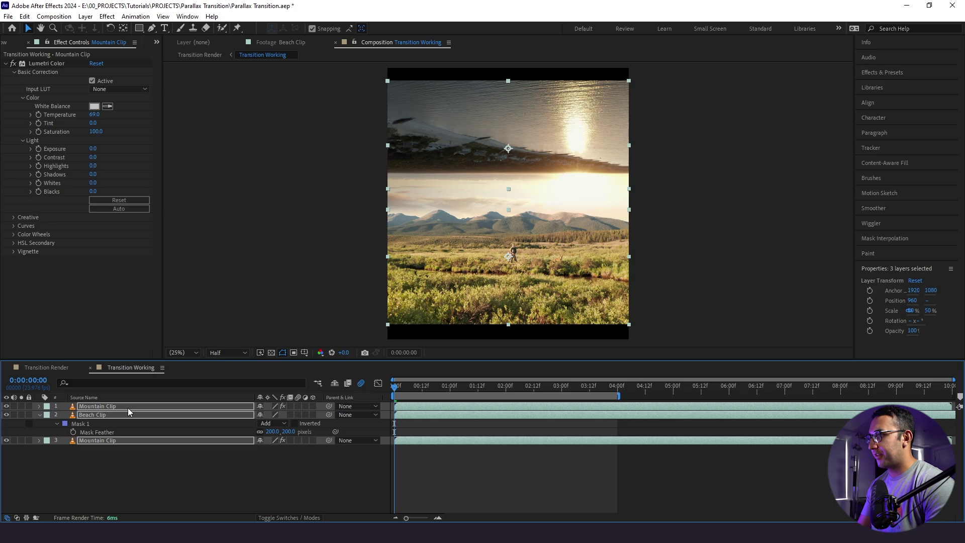
pyautogui.hotkey('shift', 'Down')
pyautogui.click(162, 469)
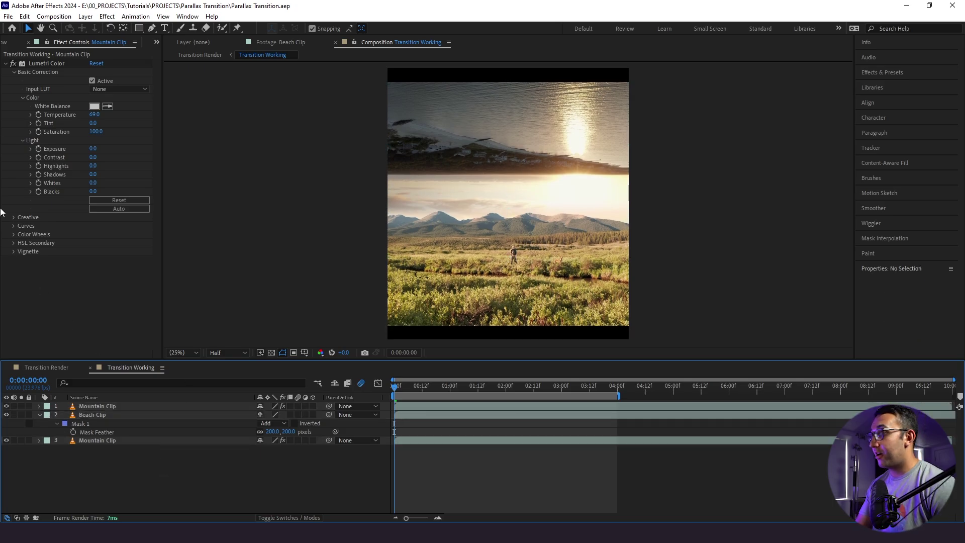
# Step: Set the comp height to 1893 px in Composition Settings and recentre the view
pyautogui.click(54, 16)
pyautogui.click(70, 40)
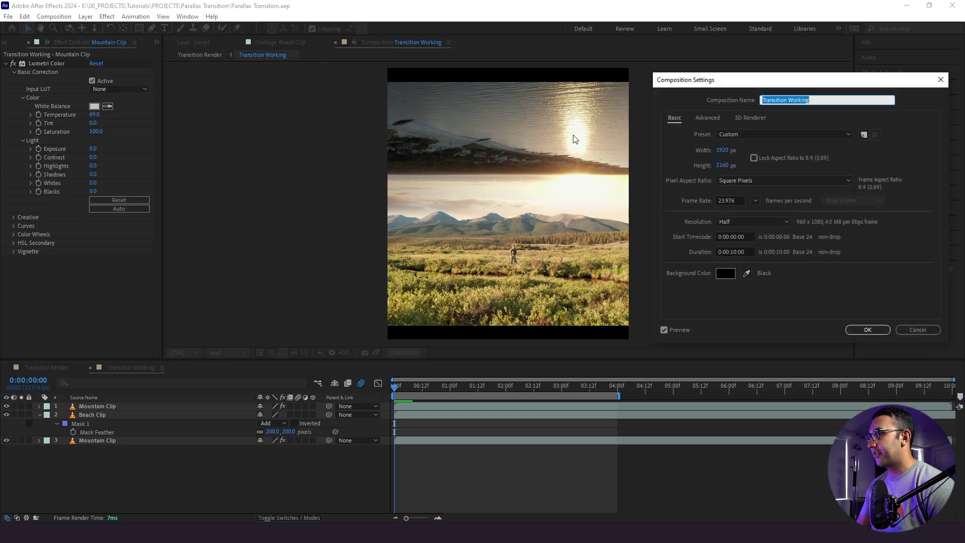
pyautogui.moveTo(721, 170); pyautogui.dragTo(696, 172)
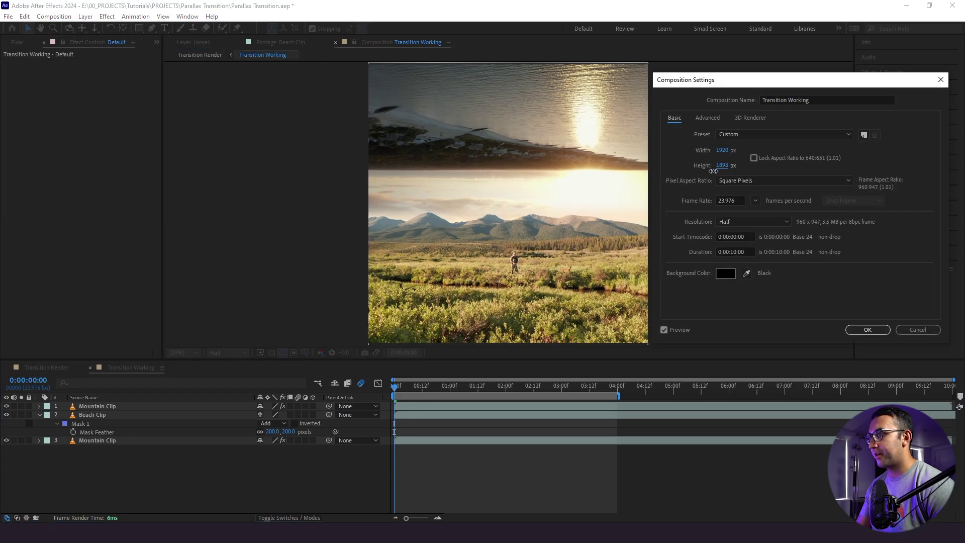
pyautogui.click(879, 326)
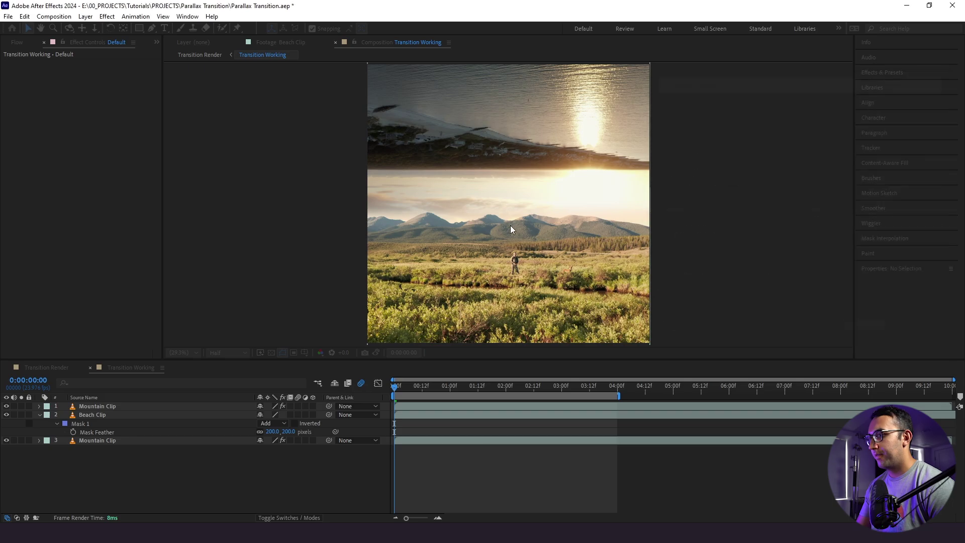
pyautogui.press('h')
pyautogui.moveTo(499, 119); pyautogui.dragTo(523, 158)
pyautogui.press('v')
pyautogui.click(345, 421)
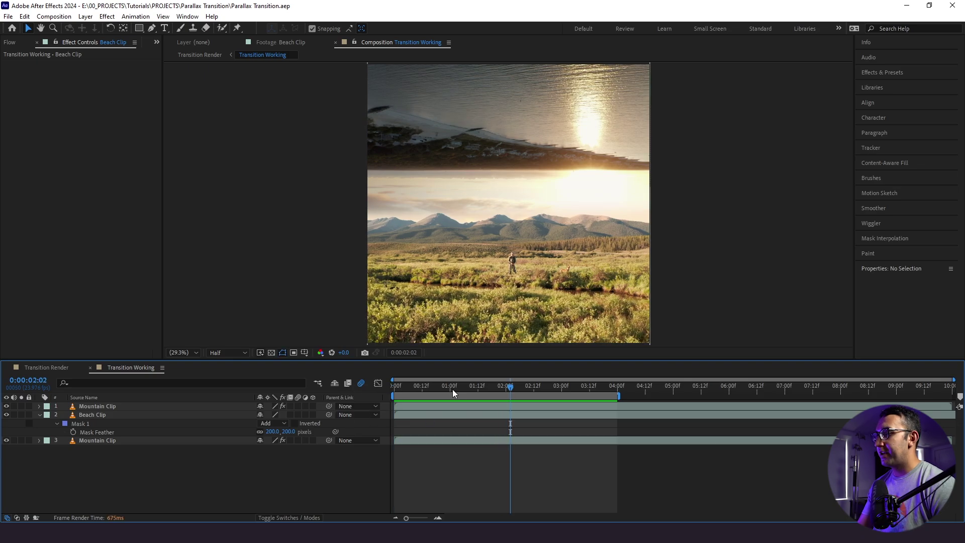
# Step: Preview the Transition Working animation to 3:12, then close its timeline to show Transition Render
pyautogui.press('space')
pyautogui.press('space')
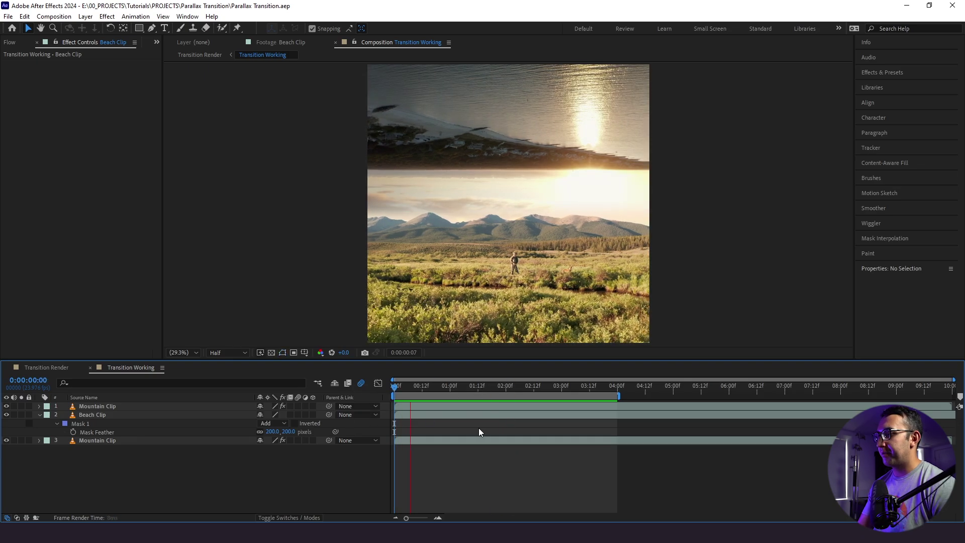
pyautogui.press('space')
pyautogui.click(137, 415)
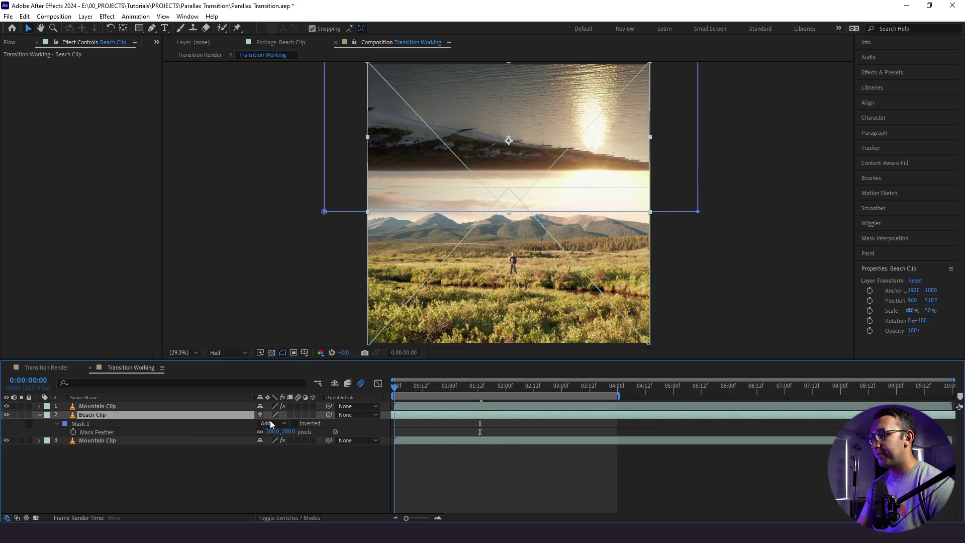
pyautogui.press('space')
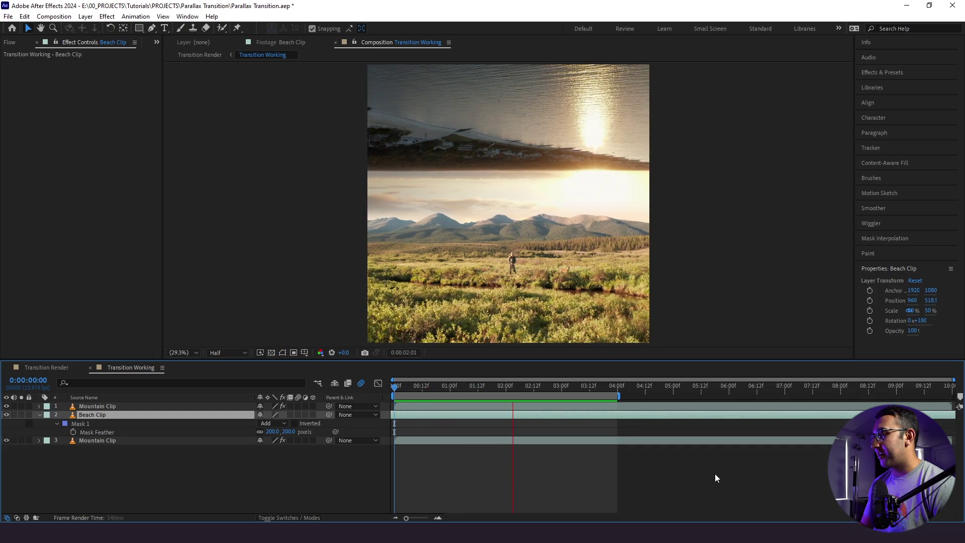
pyautogui.press('space')
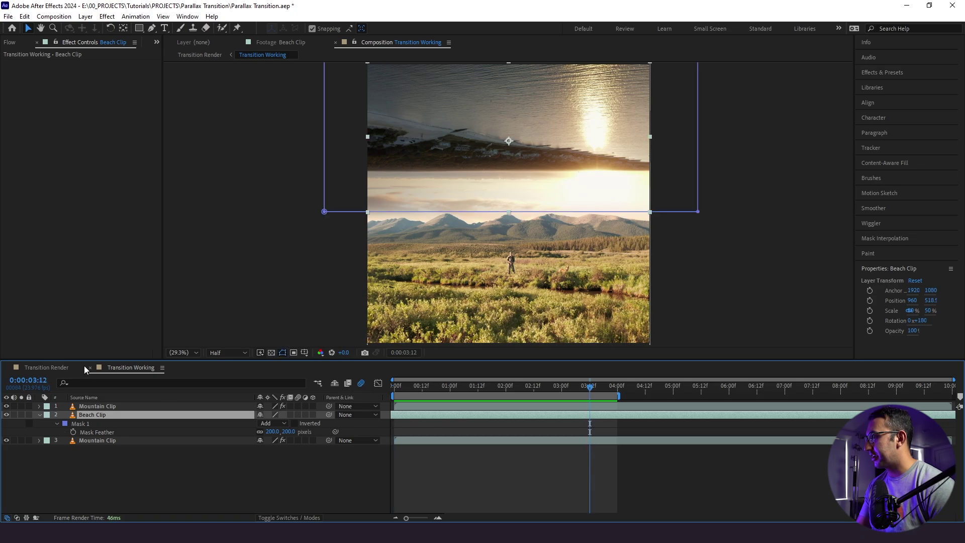
pyautogui.click(90, 368)
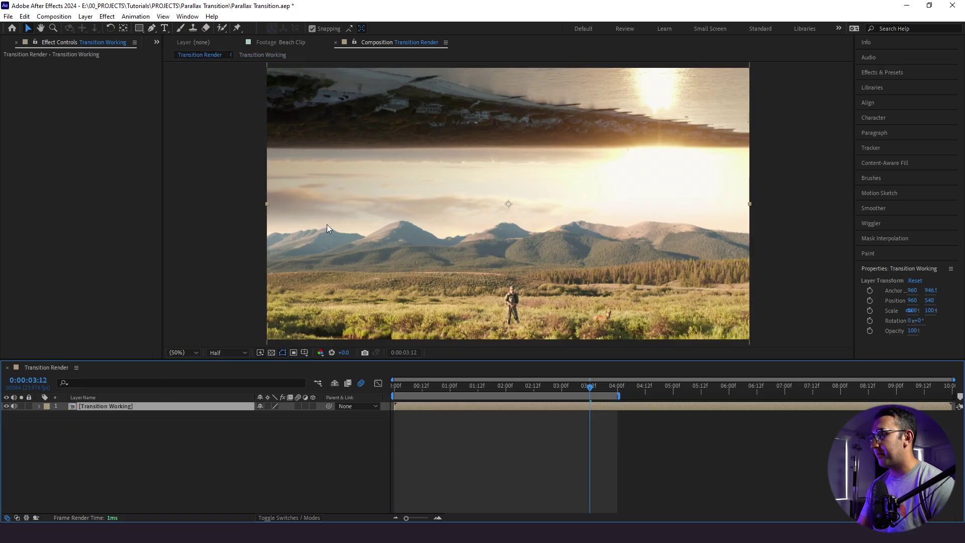
# Step: At 25% viewer zoom, align the Transition Working layer's bottom to the comp's bottom
pyautogui.click(180, 352)
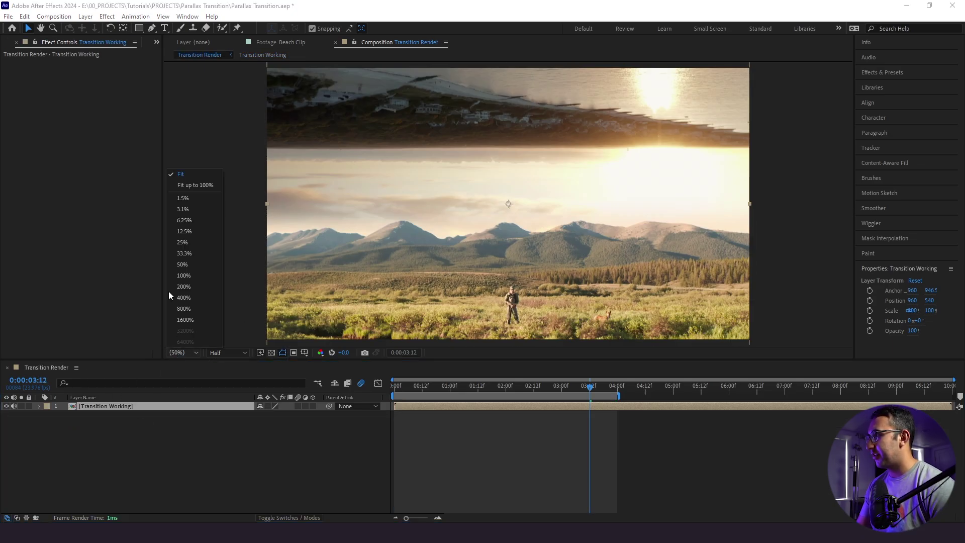
pyautogui.click(182, 176)
pyautogui.click(160, 406)
pyautogui.click(879, 103)
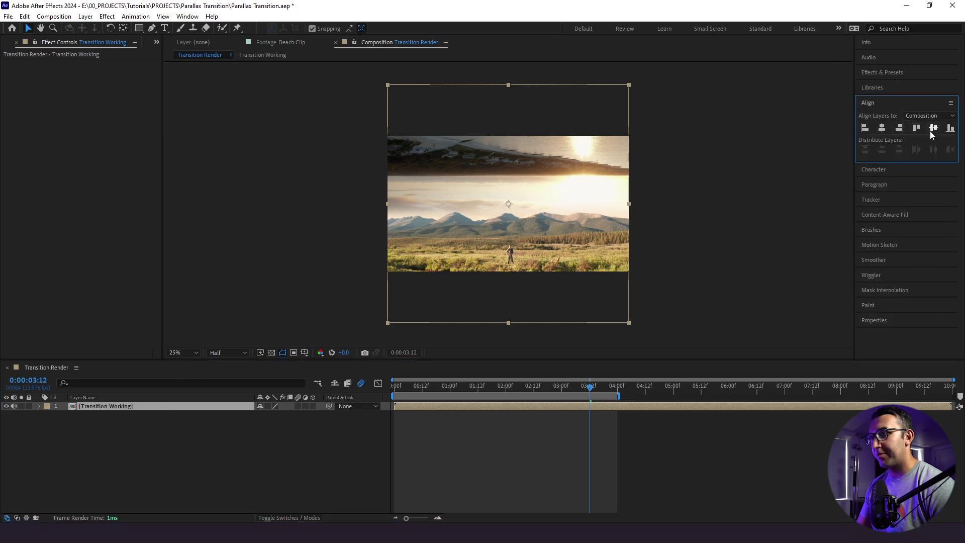
pyautogui.click(950, 129)
pyautogui.click(146, 467)
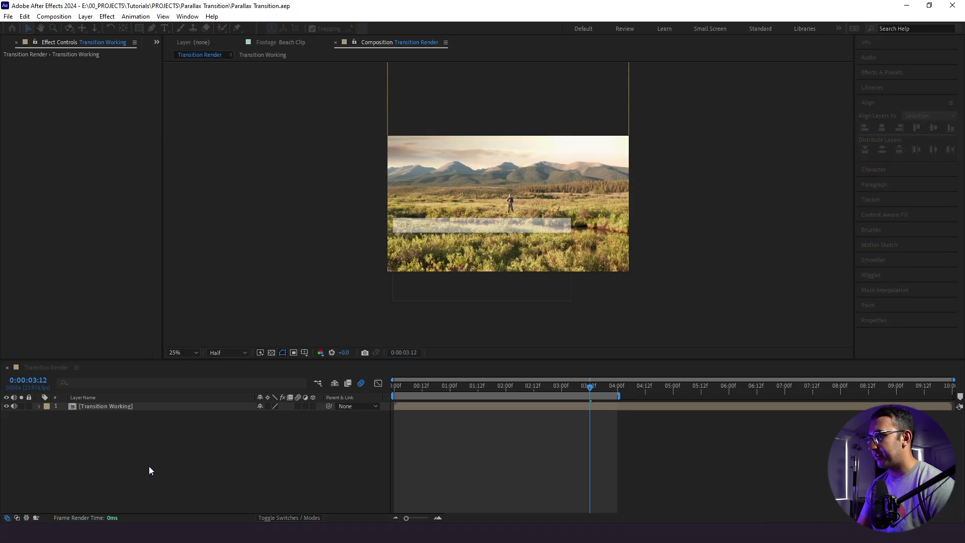
# Step: Inspect the aligned frame up close, then fit it in the viewer and reselect Transition Working
pyautogui.scroll(2, 382, 226)
pyautogui.press('h')
pyautogui.scroll(2, 413, 163)
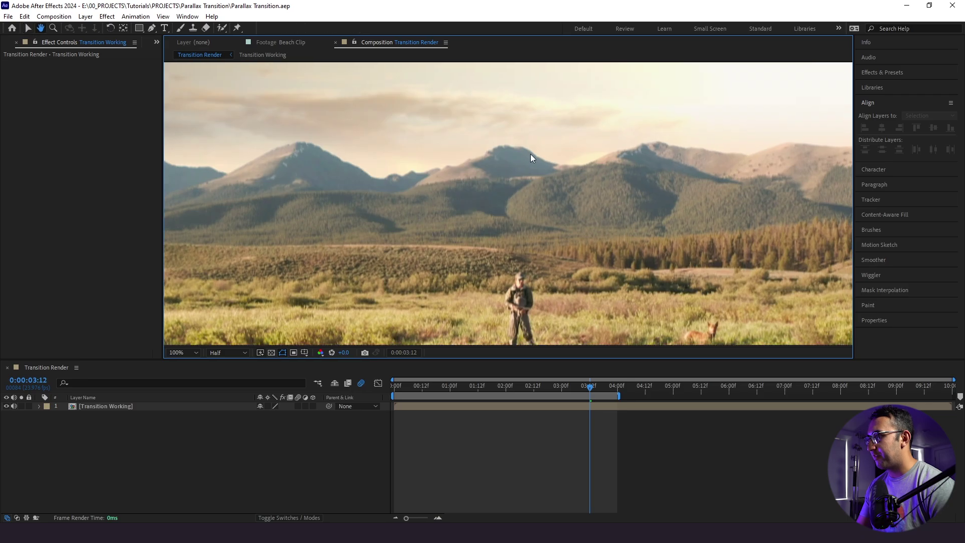
pyautogui.moveTo(466, 165); pyautogui.dragTo(476, 133)
pyautogui.press('v')
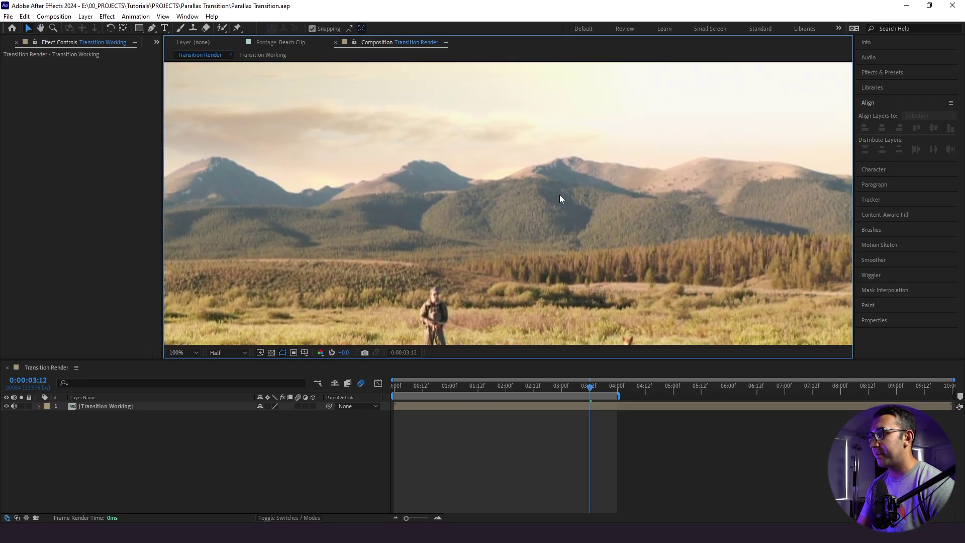
pyautogui.click(186, 354)
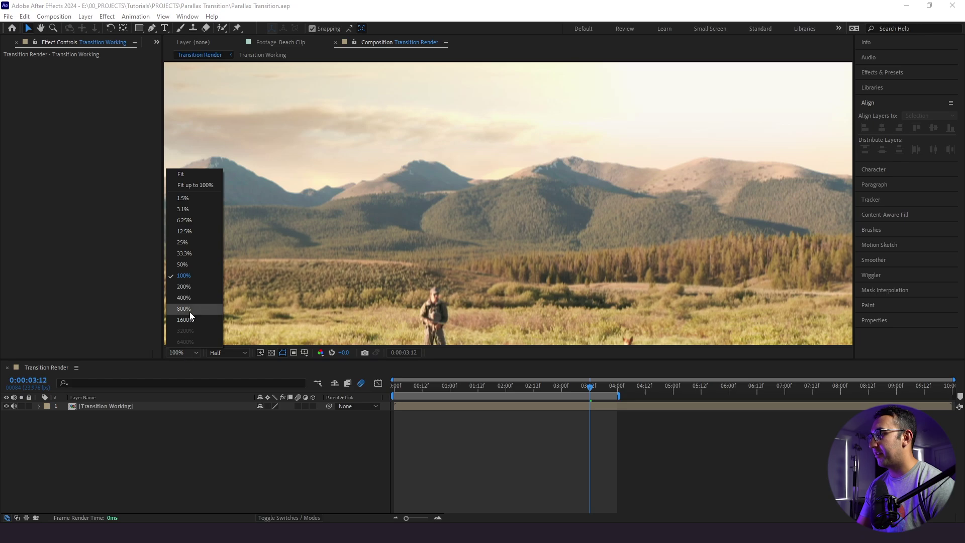
pyautogui.click(201, 177)
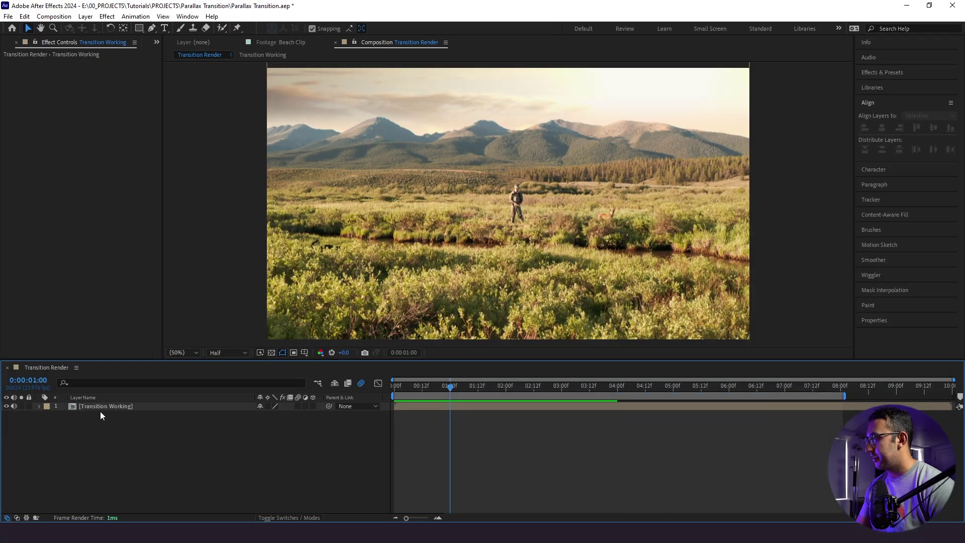
pyautogui.click(105, 407)
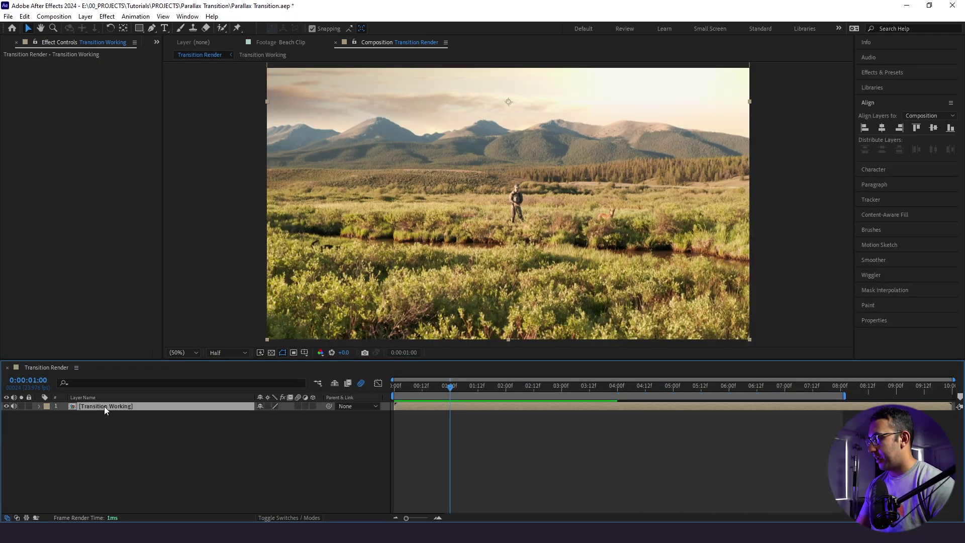
# Step: Separate Position into X and Y, and keyframe X, Y, Scale and Rotation at 1:00
pyautogui.press('p')
pyautogui.hotkey('shift', 's')
pyautogui.hotkey('shift', 'r')
pyautogui.rightClick(88, 413)
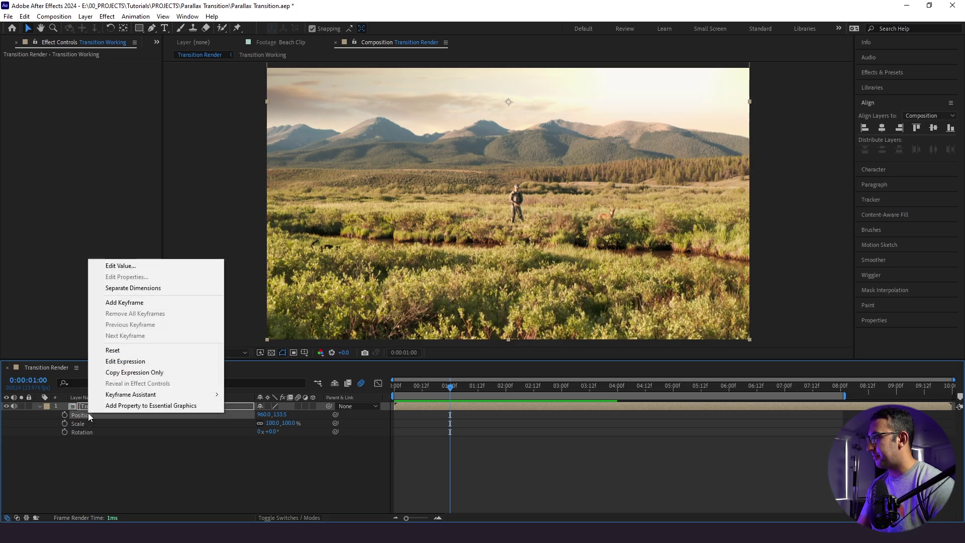
pyautogui.click(146, 286)
pyautogui.moveTo(62, 415); pyautogui.dragTo(64, 441)
# Step: Add keyframes for all four properties at 5:00 with Rotation set to 180°
pyautogui.moveTo(471, 391); pyautogui.dragTo(674, 395)
pyautogui.moveTo(14, 415); pyautogui.dragTo(13, 440)
pyautogui.click(41, 481)
pyautogui.write('1')
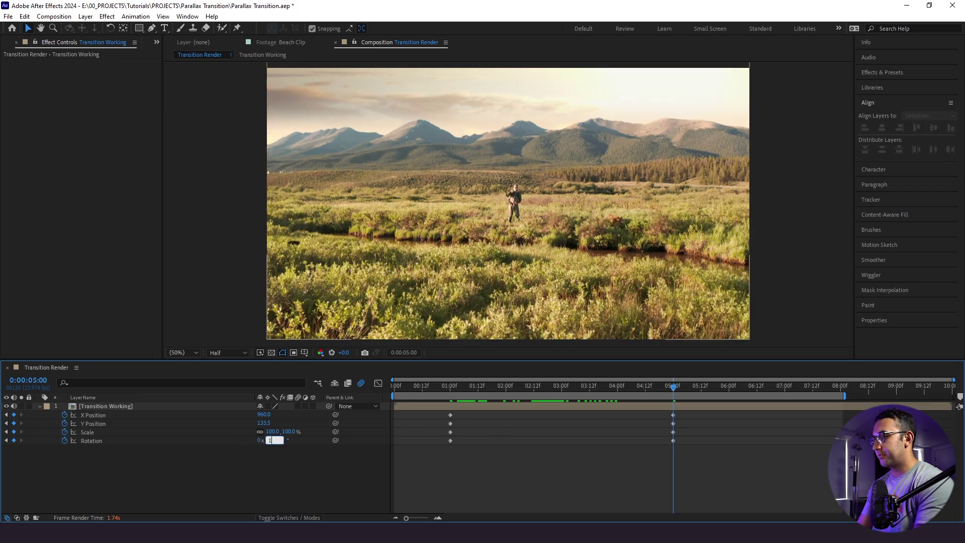
pyautogui.write('80')
pyautogui.press('Return')
pyautogui.click(200, 456)
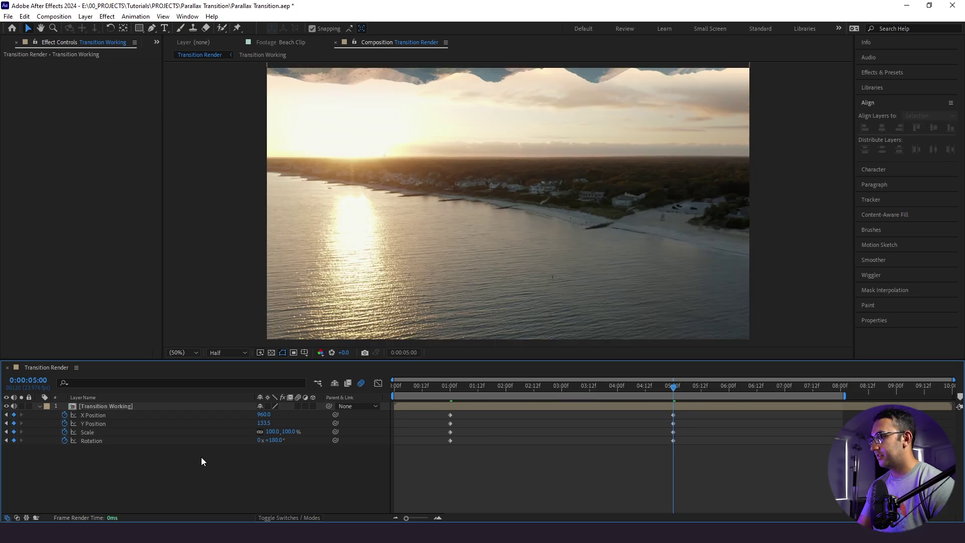
# Step: Preview the spin from the 1:00 keyframe and park the time at 2:16
pyautogui.press('space')
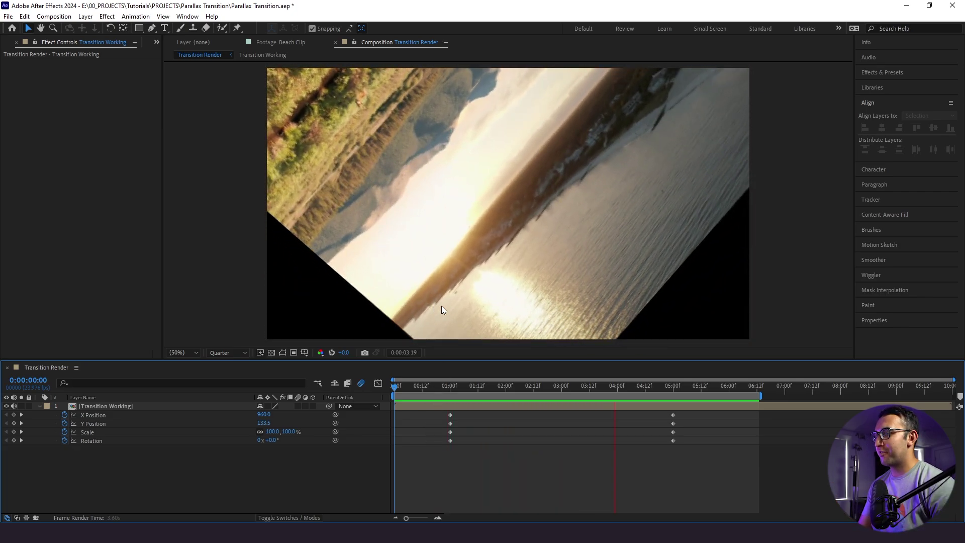
pyautogui.press('space')
pyautogui.press('j')
pyautogui.press('space')
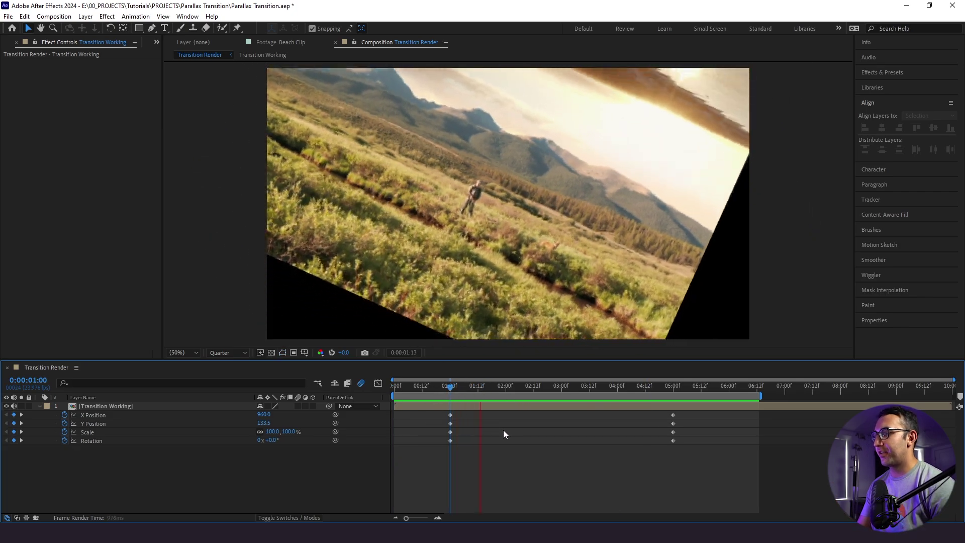
pyautogui.moveTo(539, 383); pyautogui.dragTo(561, 384)
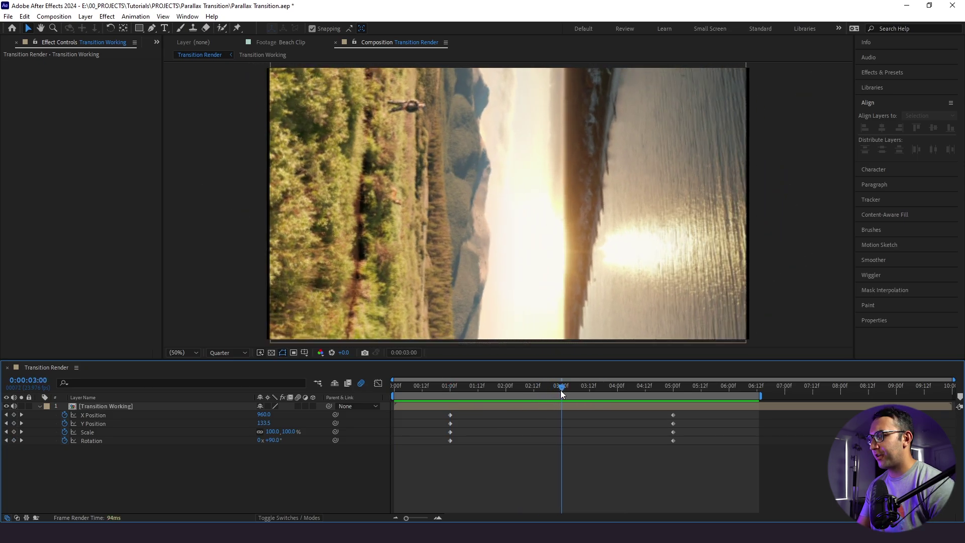
pyautogui.press(',')
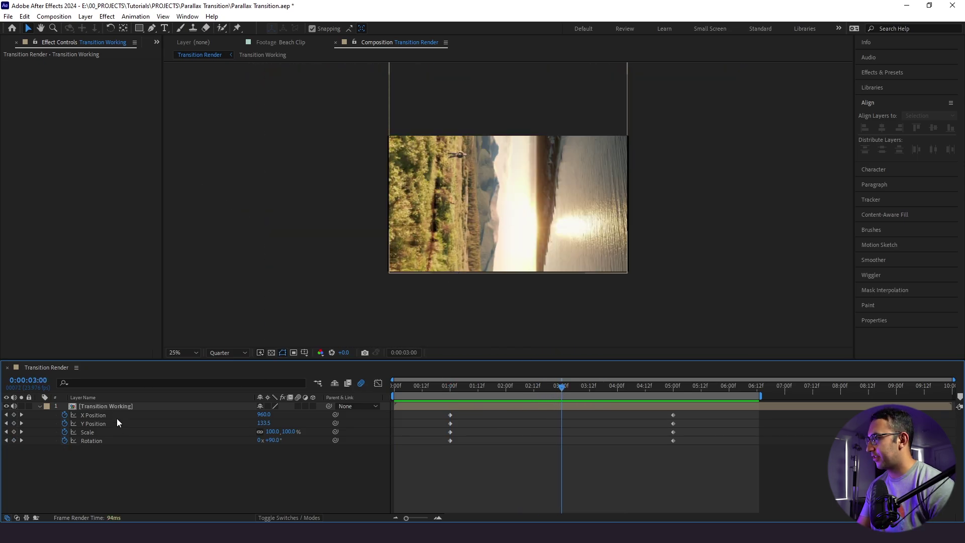
# Step: Add a 3:00 Y Position keyframe dipping the layer to 533.5, and scrub to check it
pyautogui.click(112, 406)
pyautogui.hotkey('shift', 'Down')
pyautogui.hotkey('shift', 'Down')
pyautogui.hotkey('shift', 'Down')
pyautogui.hotkey('shift', 'Down')
pyautogui.hotkey('shift', 'Down')
pyautogui.hotkey('shift', 'Down')
pyautogui.hotkey('shift', 'Down')
pyautogui.hotkey('shift', 'Down')
pyautogui.hotkey('shift', 'Down')
pyautogui.hotkey('shift', 'Down')
pyautogui.hotkey('shift', 'Down')
pyautogui.hotkey('shift', 'Down')
pyautogui.hotkey('shift', 'Down')
pyautogui.hotkey('shift', 'Down')
pyautogui.hotkey('shift', 'Down')
pyautogui.hotkey('shift', 'Down')
pyautogui.hotkey('shift', 'Down')
pyautogui.hotkey('shift', 'Down')
pyautogui.hotkey('shift', 'Down')
pyautogui.hotkey('shift', 'Down')
pyautogui.hotkey('shift', 'Down')
pyautogui.hotkey('shift', 'Down')
pyautogui.hotkey('shift', 'Down')
pyautogui.hotkey('shift', 'Down')
pyautogui.hotkey('shift', 'Down')
pyautogui.hotkey('shift', 'Down')
pyautogui.hotkey('shift', 'Down')
pyautogui.hotkey('shift', 'Down')
pyautogui.hotkey('shift', 'Down')
pyautogui.hotkey('shift', 'Down')
pyautogui.hotkey('shift', 'Down')
pyautogui.hotkey('shift', 'Down')
pyautogui.hotkey('shift', 'Down')
pyautogui.hotkey('shift', 'Down')
pyautogui.hotkey('shift', 'Down')
pyautogui.hotkey('shift', 'Down')
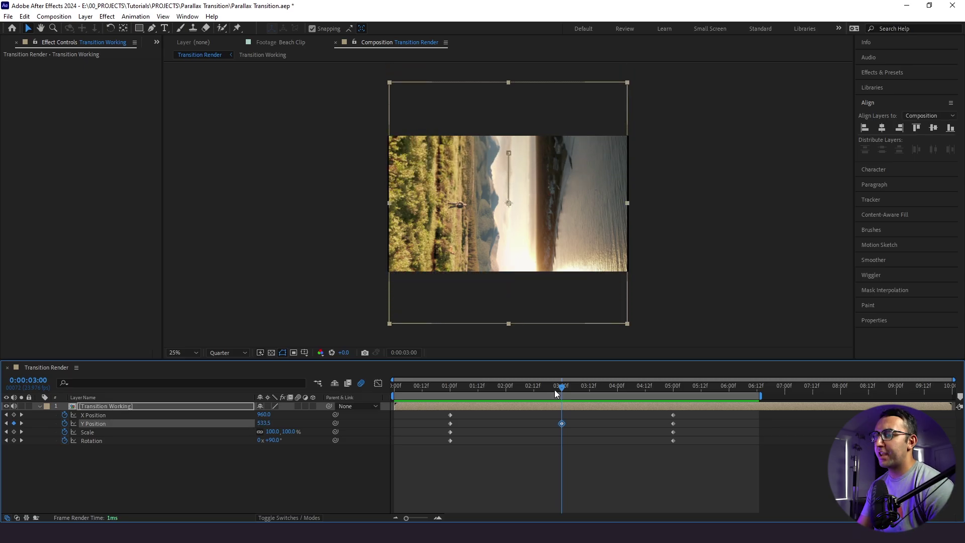
pyautogui.moveTo(556, 393); pyautogui.dragTo(665, 406)
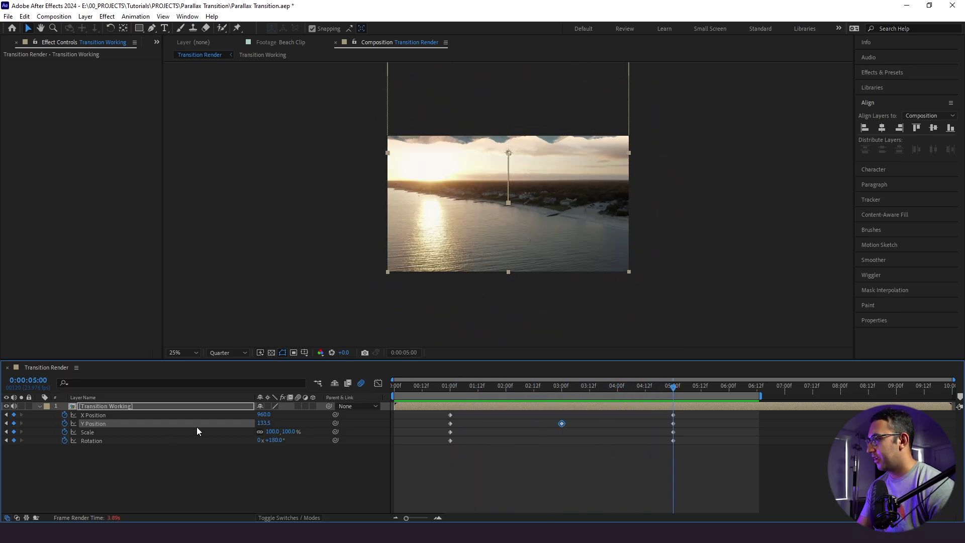
# Step: At 5:00 set Scale to 120% and Y Position to -42.5, then scrub to review
pyautogui.click(270, 430)
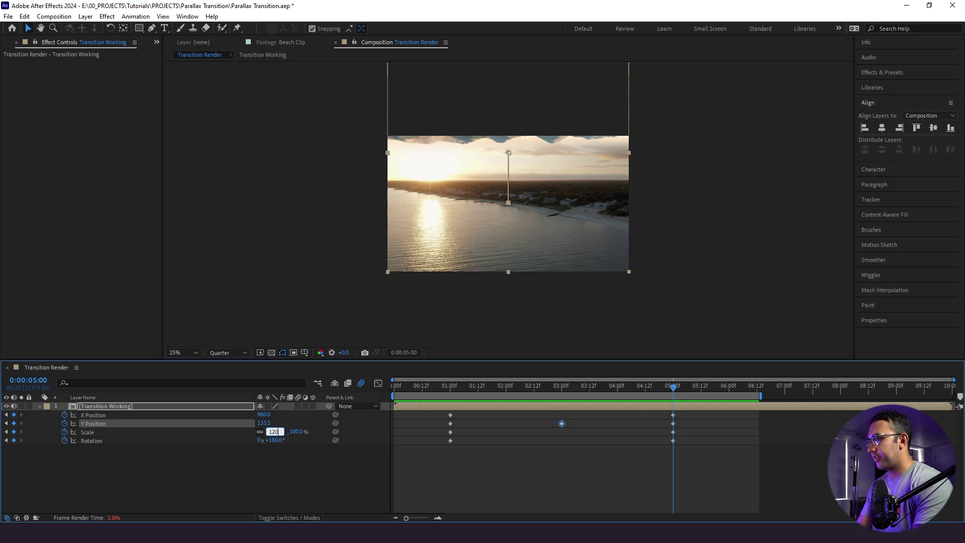
pyautogui.write('120')
pyautogui.press('Return')
pyautogui.click(176, 407)
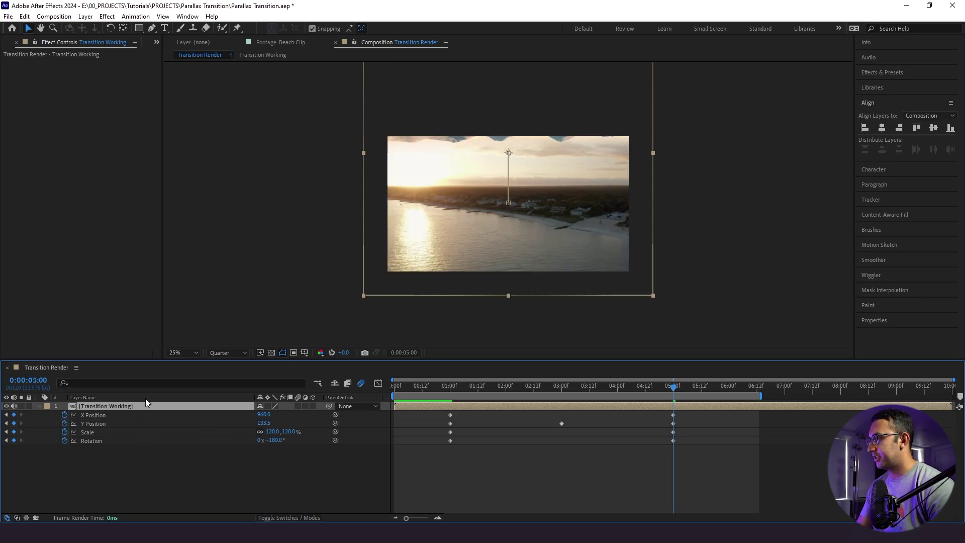
pyautogui.hotkey('shift', 'Up')
pyautogui.hotkey('shift', 'Up')
pyautogui.hotkey('shift', 'Up')
pyautogui.hotkey('shift', 'Up')
pyautogui.hotkey('shift', 'Up')
pyautogui.hotkey('shift', 'Up')
pyautogui.hotkey('shift', 'Up')
pyautogui.hotkey('shift', 'Up')
pyautogui.hotkey('shift', 'Up')
pyautogui.hotkey('shift', 'Up')
pyautogui.hotkey('shift', 'Up')
pyautogui.hotkey('shift', 'Up')
pyautogui.hotkey('shift', 'Up')
pyautogui.hotkey('shift', 'Up')
pyautogui.hotkey('shift', 'Up')
pyautogui.hotkey('shift', 'Up')
pyautogui.hotkey('shift', 'Up')
pyautogui.hotkey('shift', 'Up')
pyautogui.hotkey('shift', 'Up')
pyautogui.hotkey('shift', 'Up')
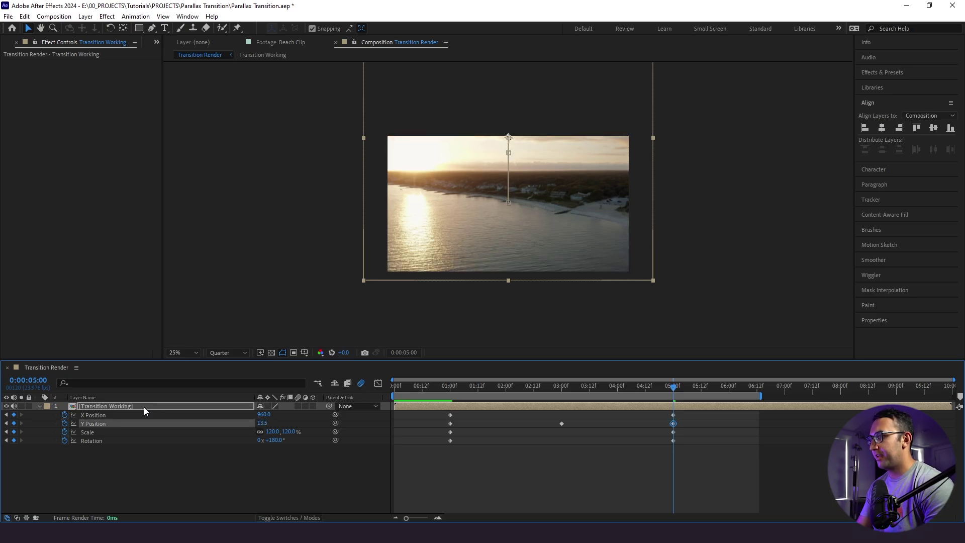
pyautogui.hotkey('shift', 'Down')
pyautogui.hotkey('shift', 'Down')
pyautogui.press('Down')
pyautogui.press('Down')
pyautogui.press('Down')
pyautogui.press('Down')
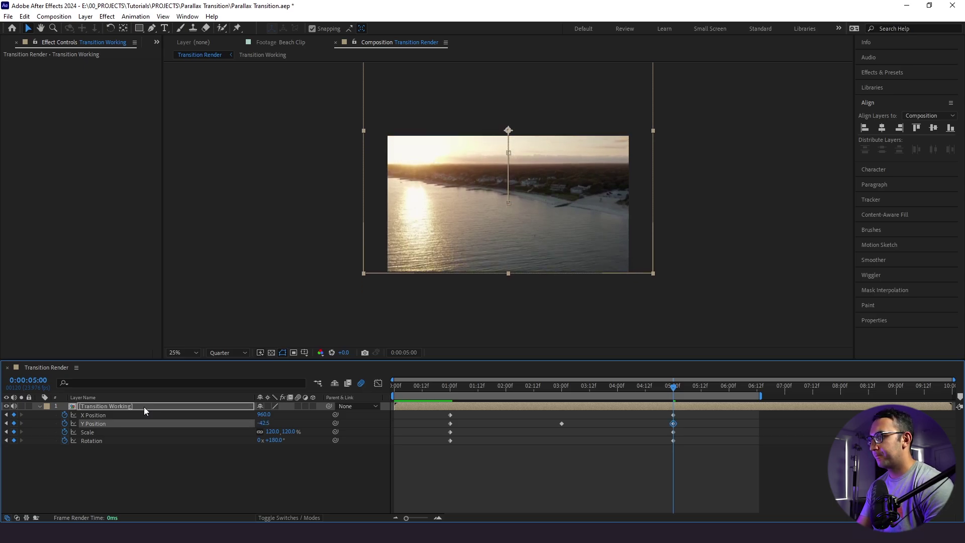
pyautogui.click(428, 457)
pyautogui.moveTo(435, 389); pyautogui.dragTo(545, 409)
pyautogui.press('.')
pyautogui.press('.')
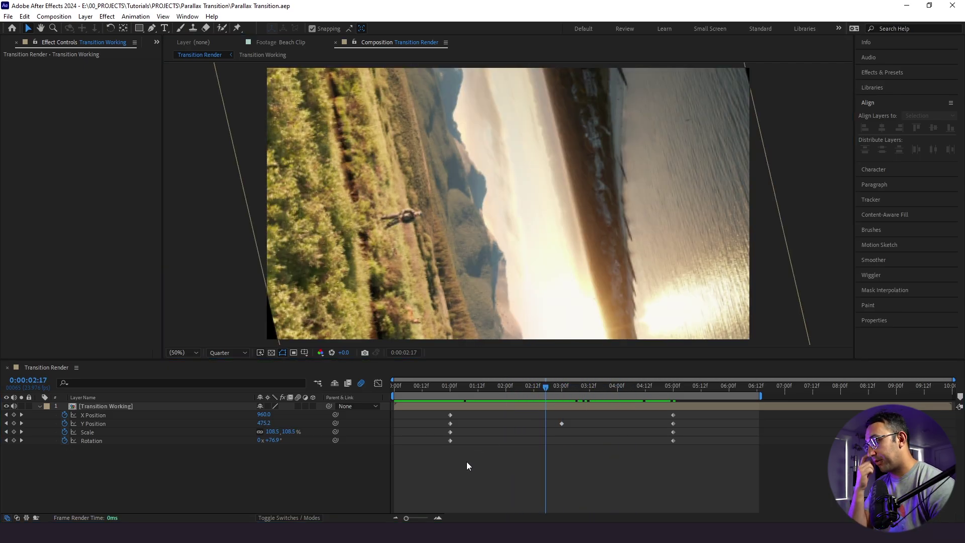
# Step: Apply Easy Ease Out to the four keyframes at 1:00
pyautogui.moveTo(465, 458); pyautogui.dragTo(438, 412)
pyautogui.rightClick(450, 435)
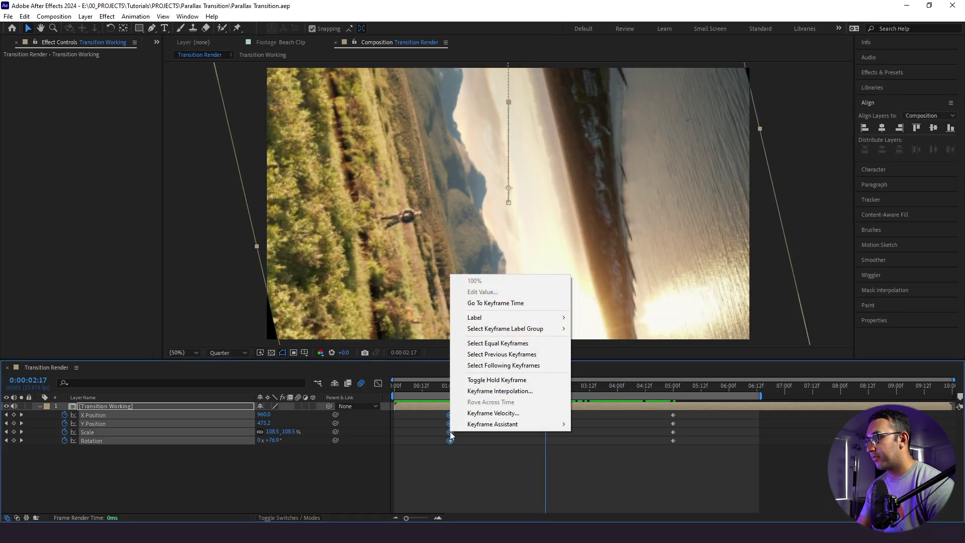
pyautogui.moveTo(462, 426)
pyautogui.click(623, 479)
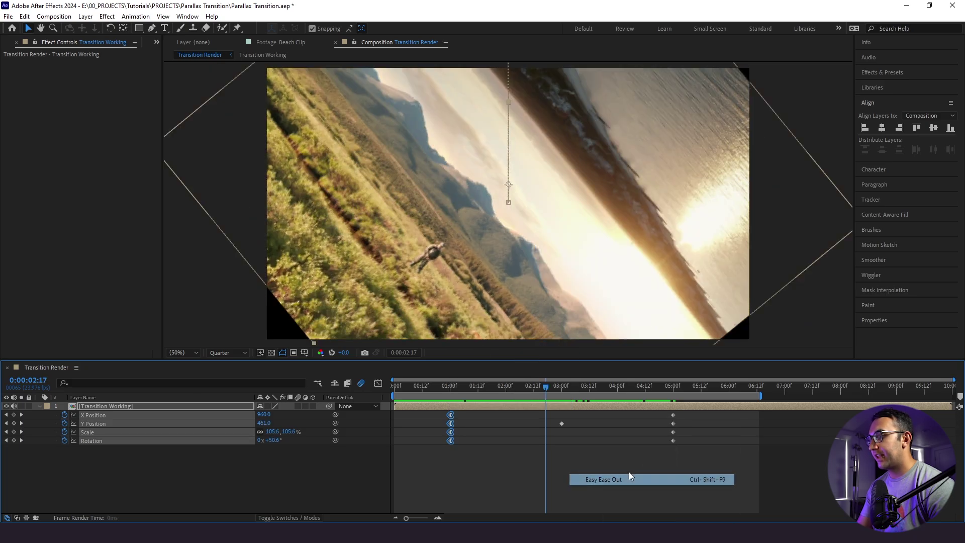
# Step: Apply Easy Ease In to the four keyframes at 5:00
pyautogui.moveTo(683, 456); pyautogui.dragTo(659, 417)
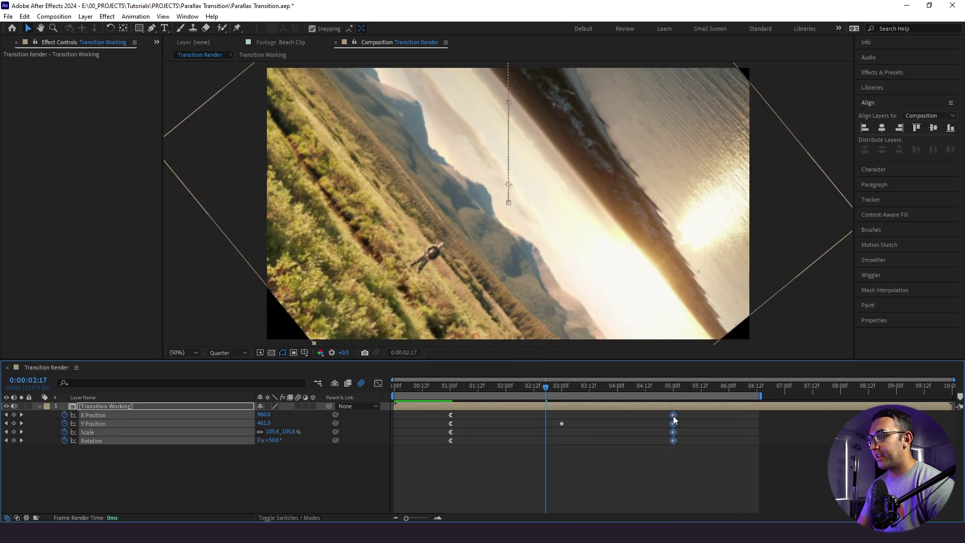
pyautogui.rightClick(673, 423)
pyautogui.moveTo(738, 408)
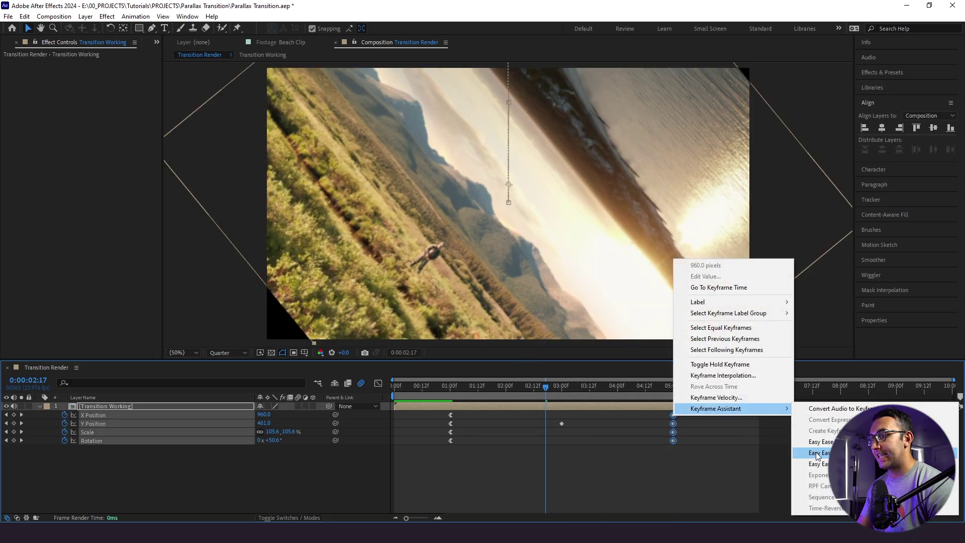
pyautogui.click(812, 452)
# Step: Give the 3:00 Y Position keyframe Easy Ease and replay the transition from the start
pyautogui.click(560, 391)
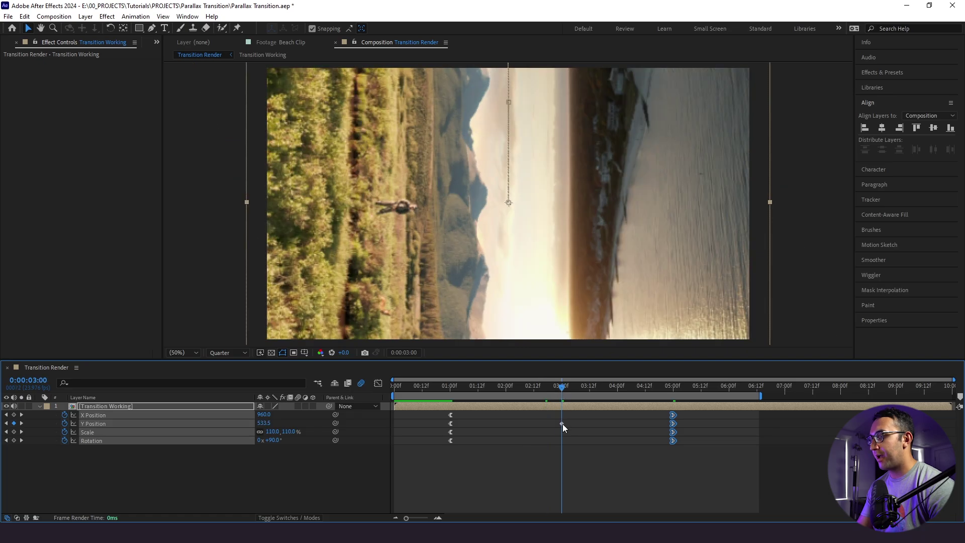
pyautogui.click(562, 423)
pyautogui.click(517, 462)
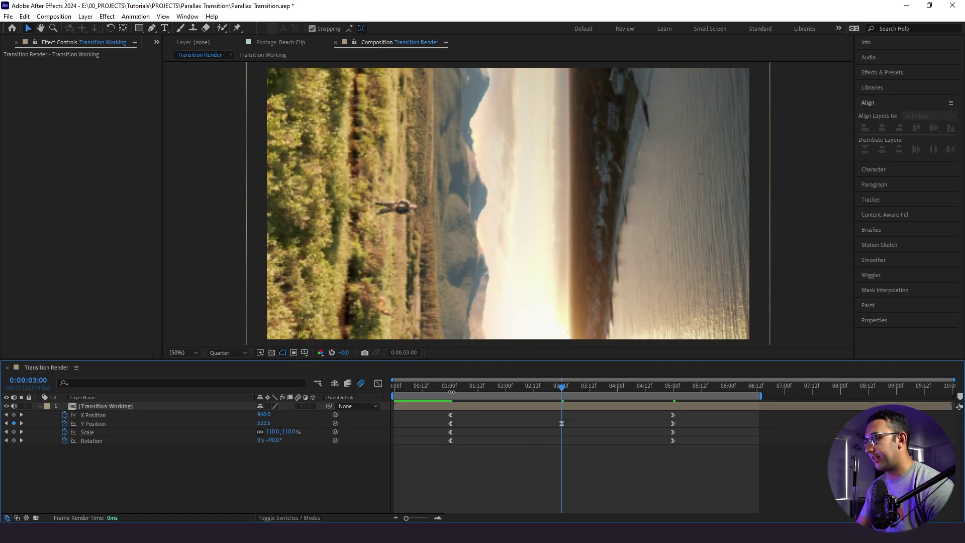
pyautogui.press('Home')
pyautogui.press('space')
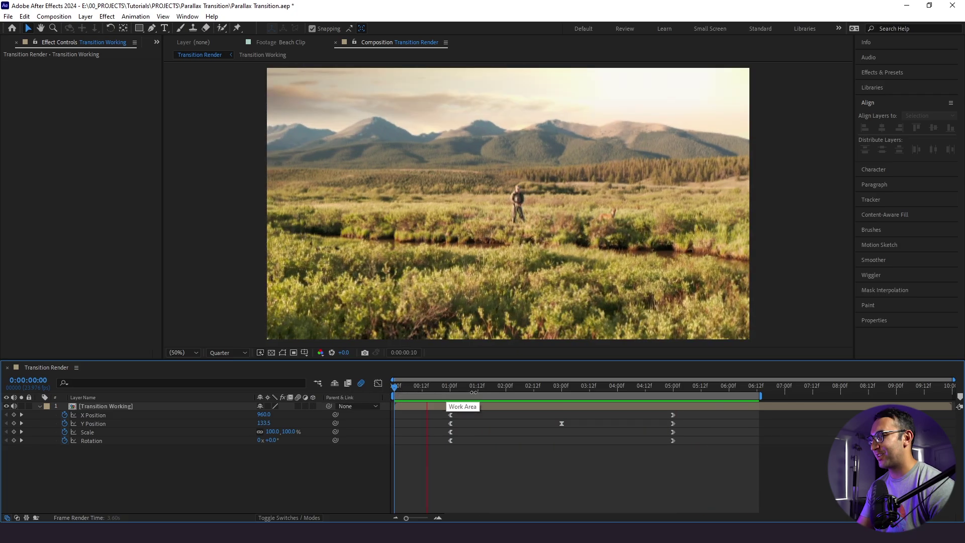
pyautogui.moveTo(494, 390); pyautogui.dragTo(554, 393)
pyautogui.click(536, 389)
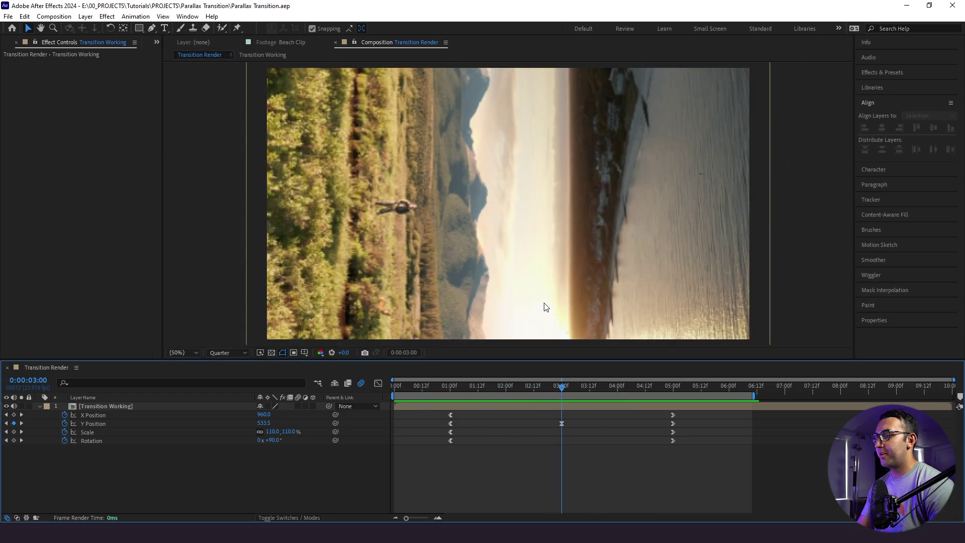
pyautogui.press(',')
pyautogui.press(',')
pyautogui.moveTo(268, 433); pyautogui.dragTo(303, 433)
pyautogui.moveTo(436, 390); pyautogui.dragTo(571, 401)
pyautogui.hotkey('ctrl', 'z')
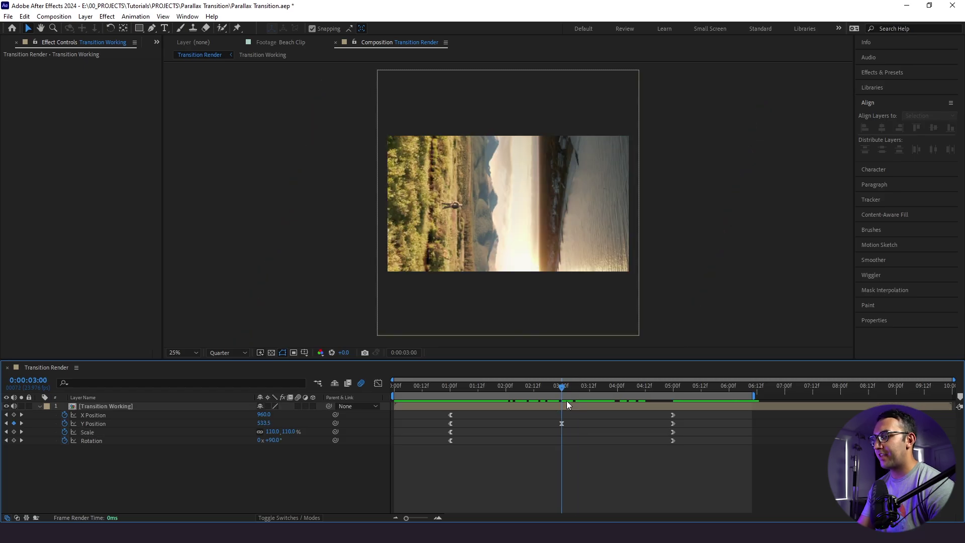
pyautogui.moveTo(481, 384)
pyautogui.mouseDown()
pyautogui.moveTo(508, 385)
pyautogui.moveTo(488, 385)
pyautogui.moveTo(499, 384)
pyautogui.mouseUp()
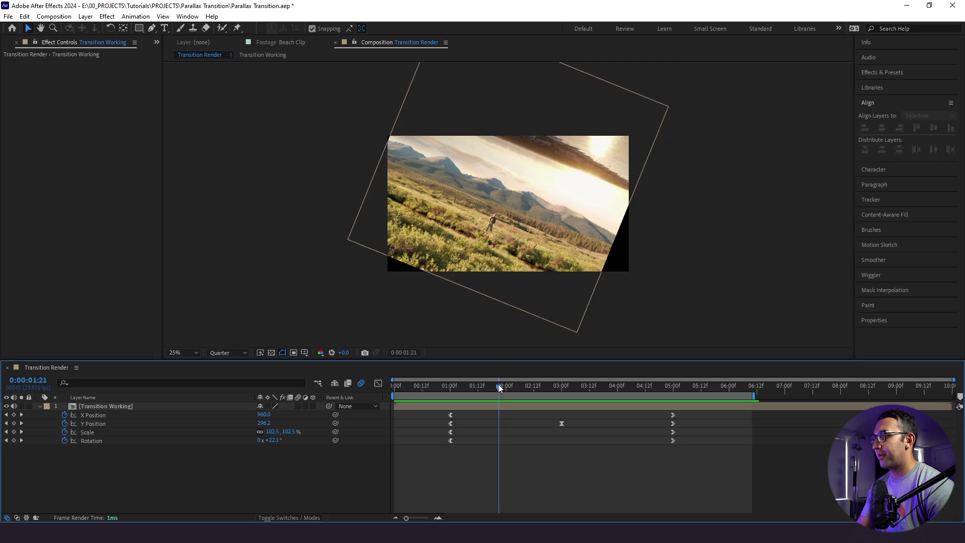
# Step: Apply the Motion Tile effect to the Transition Working layer
pyautogui.click(133, 405)
pyautogui.hotkey('ctrl', 'space')
pyautogui.write('motio')
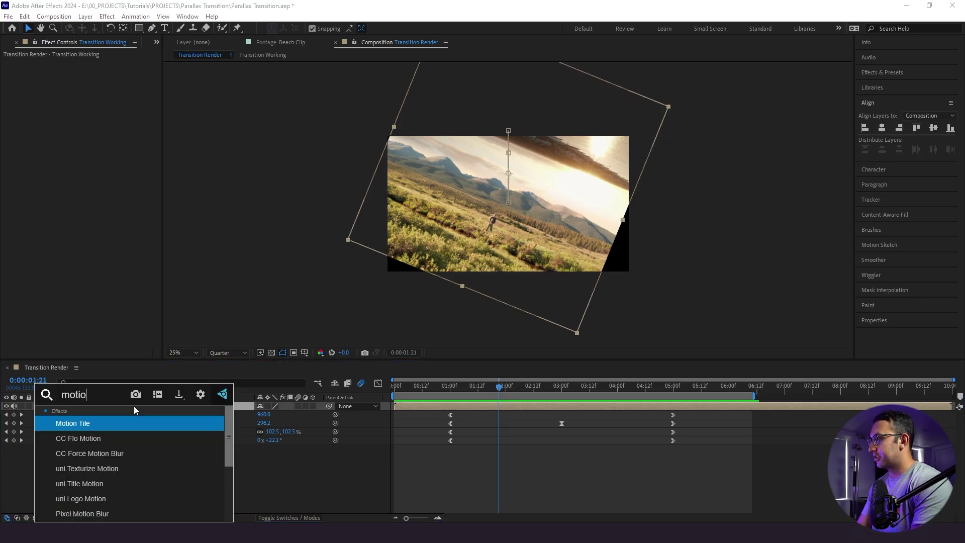
pyautogui.press('Return')
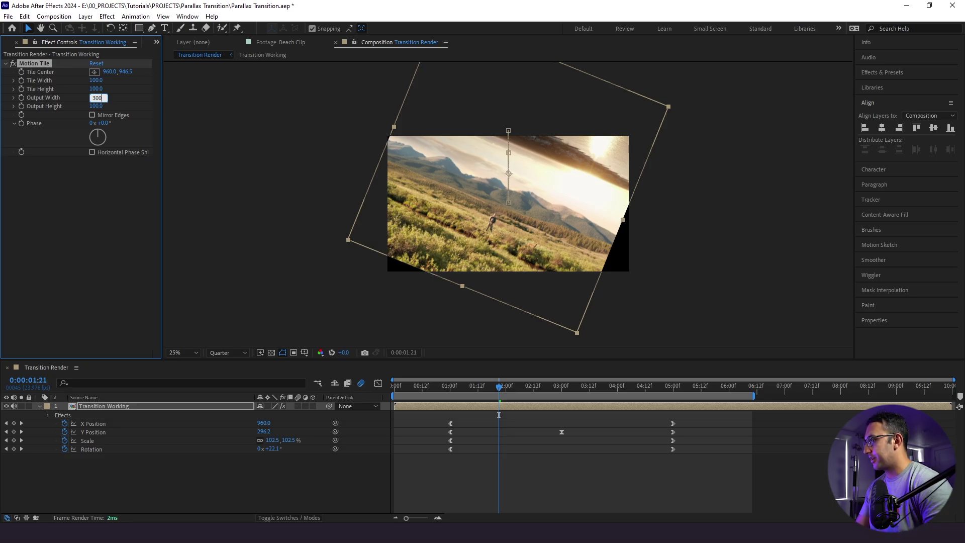
# Step: Set Motion Tile Output Width and Height to 300 with Mirror Edges on, then preview
pyautogui.click(83, 186)
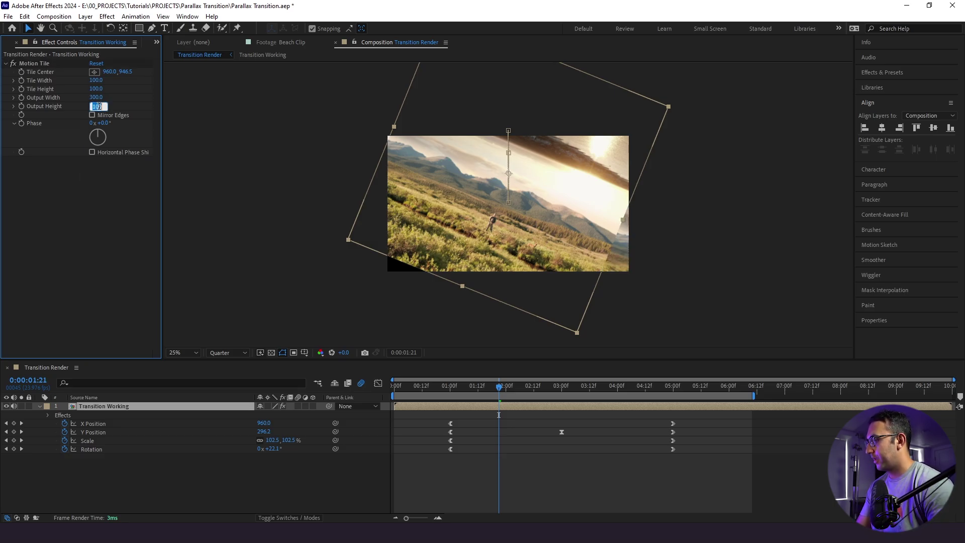
pyautogui.click(69, 170)
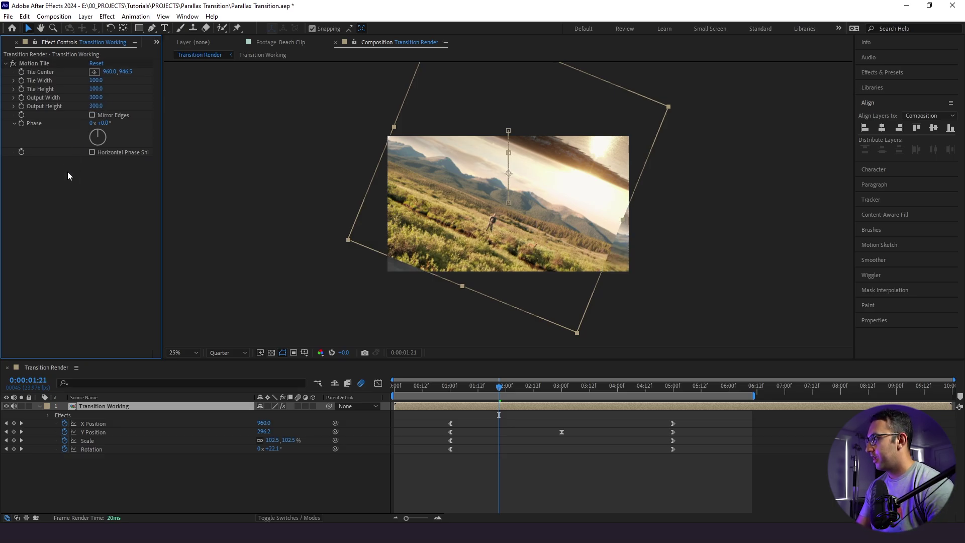
pyautogui.click(92, 115)
pyautogui.click(450, 453)
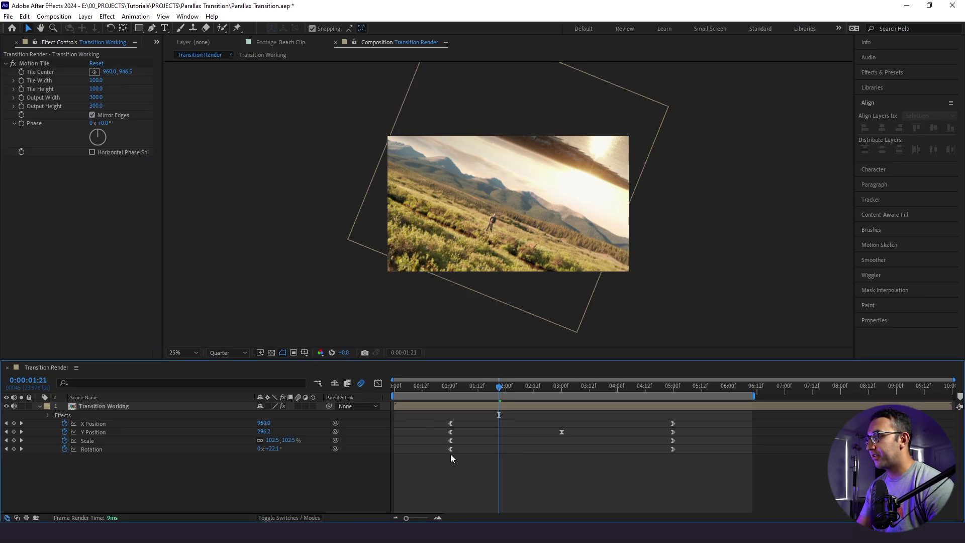
pyautogui.press('Home')
pyautogui.press('space')
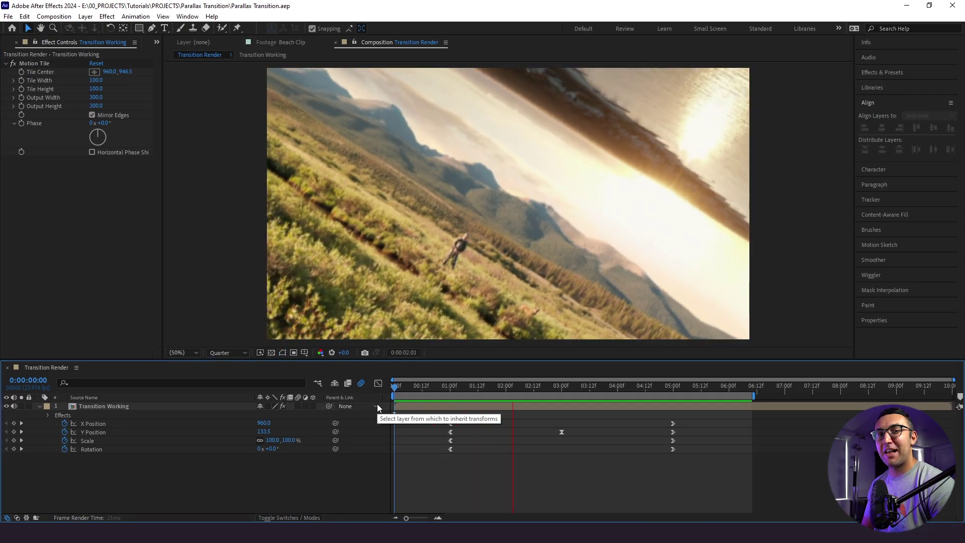